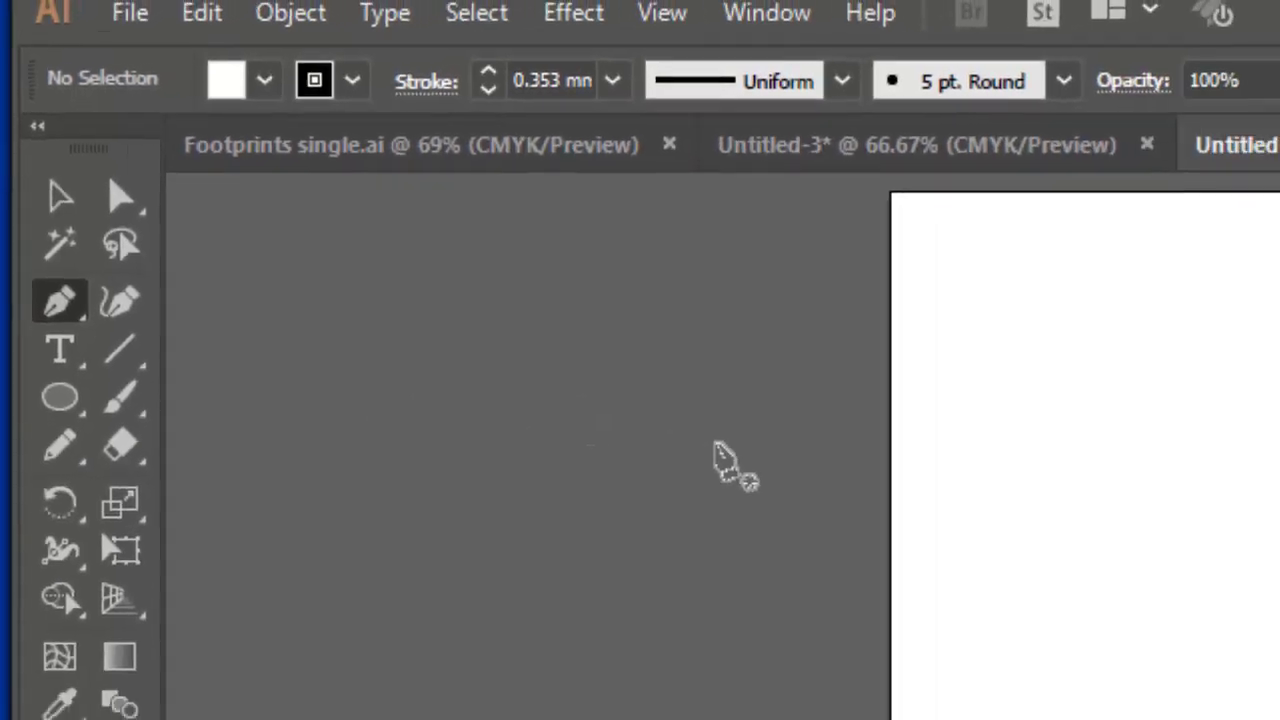
Step: Draw a closed four-corner Pen path with a short top edge and a wide bottom edge
{"action": "left_click", "coordinate": [779, 352]}
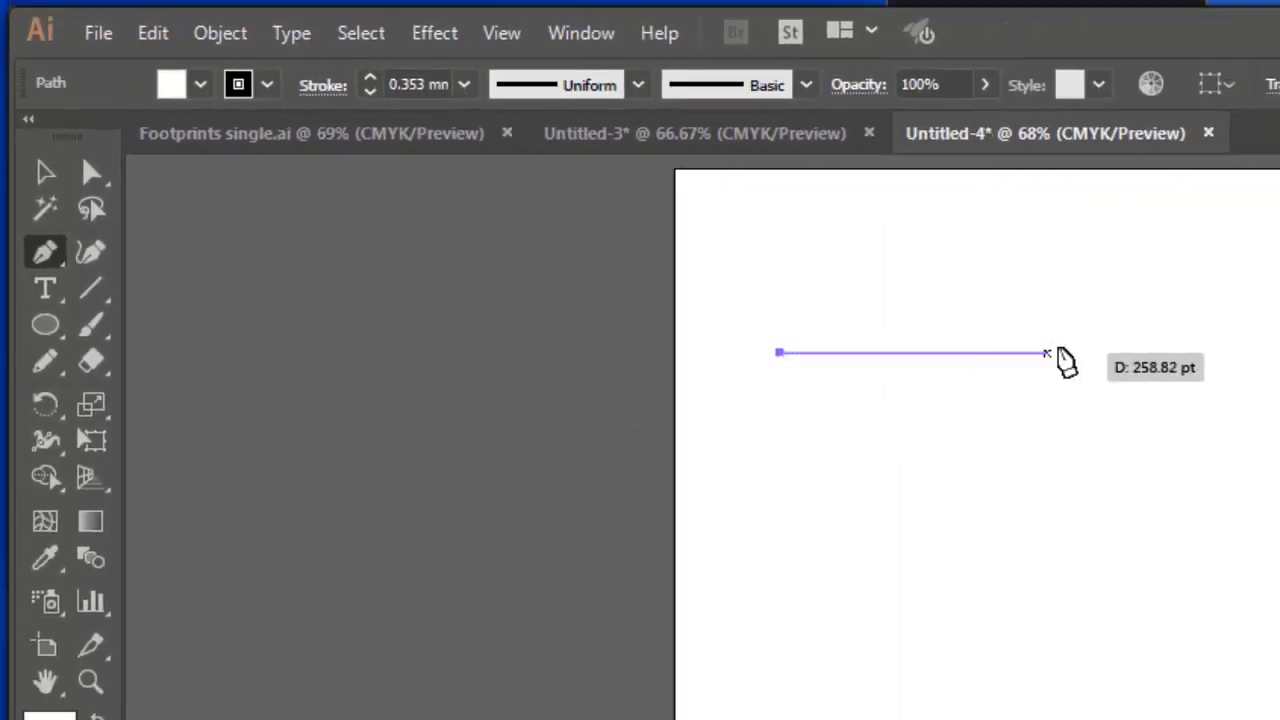
{"action": "left_click", "coordinate": [1133, 352]}
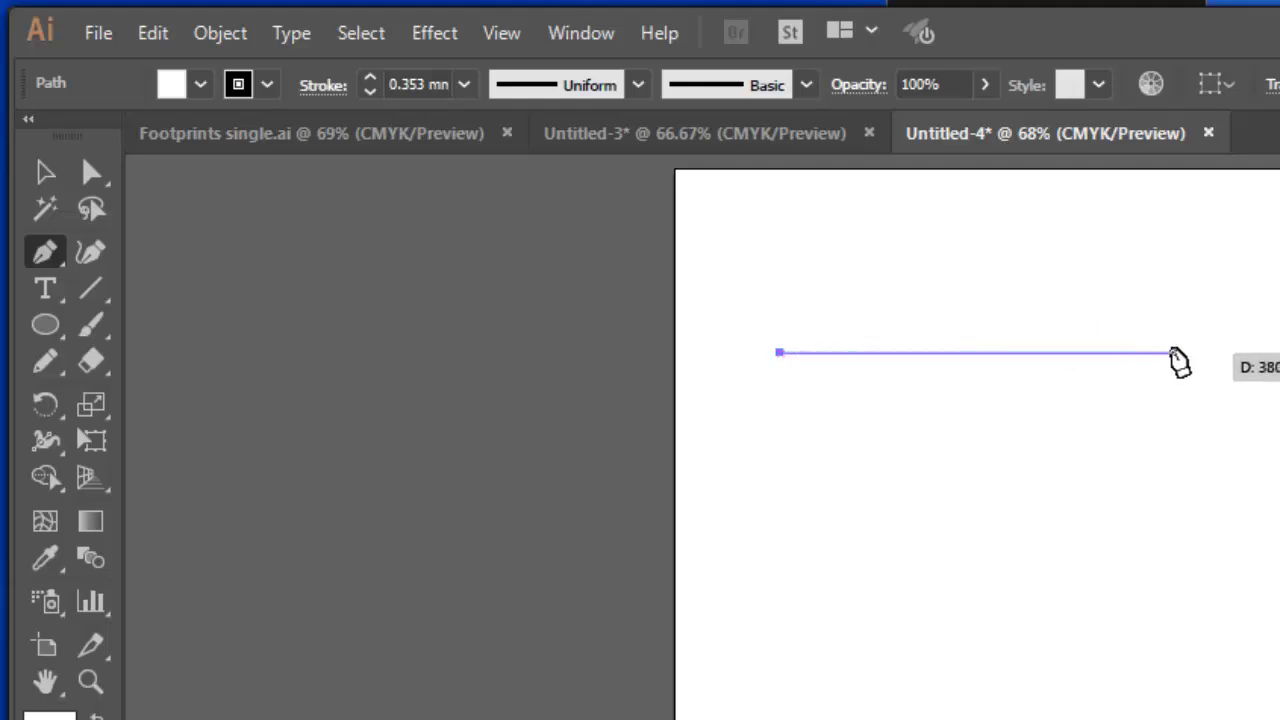
{"action": "left_click", "coordinate": [1176, 356]}
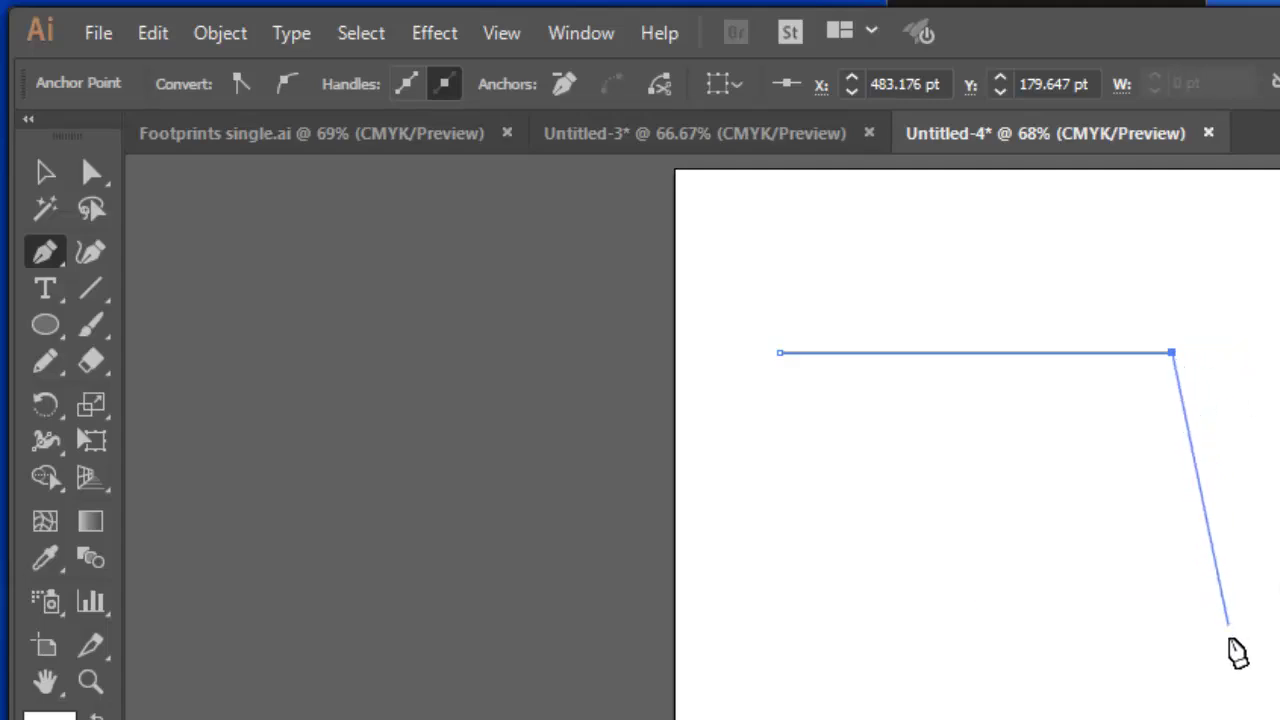
{"action": "left_click", "coordinate": [1226, 668]}
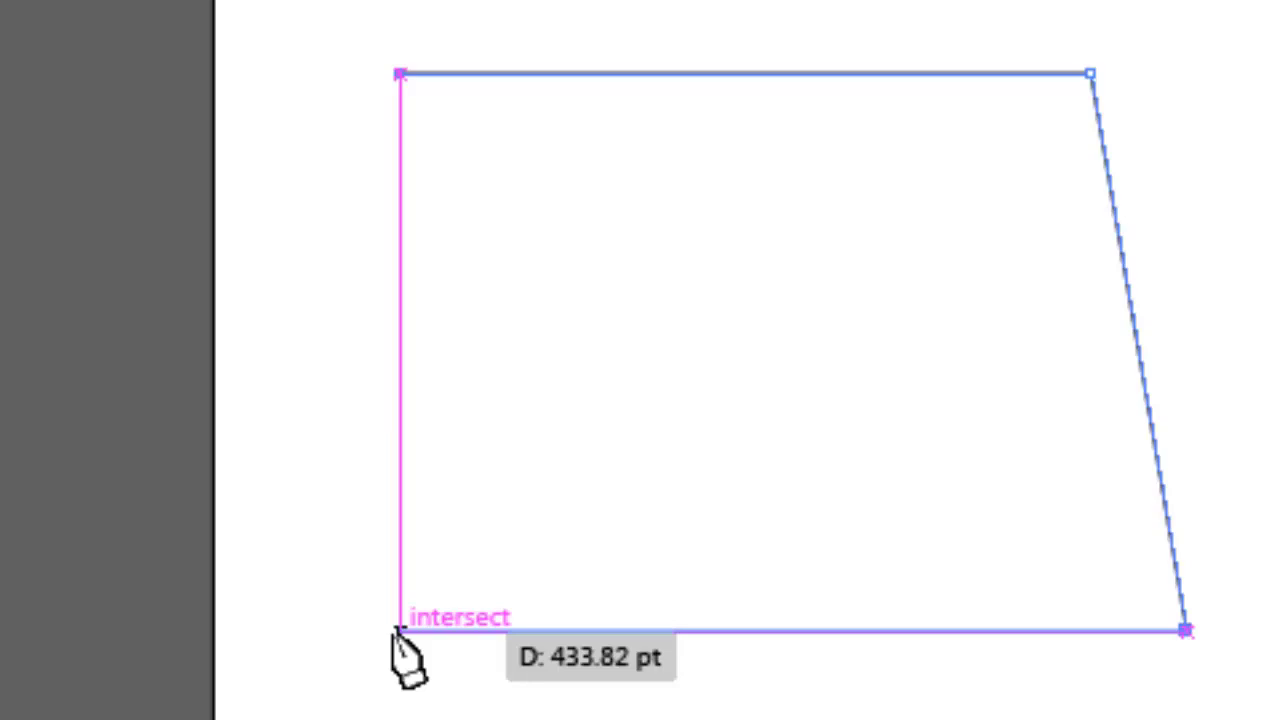
{"action": "left_click", "coordinate": [304, 629]}
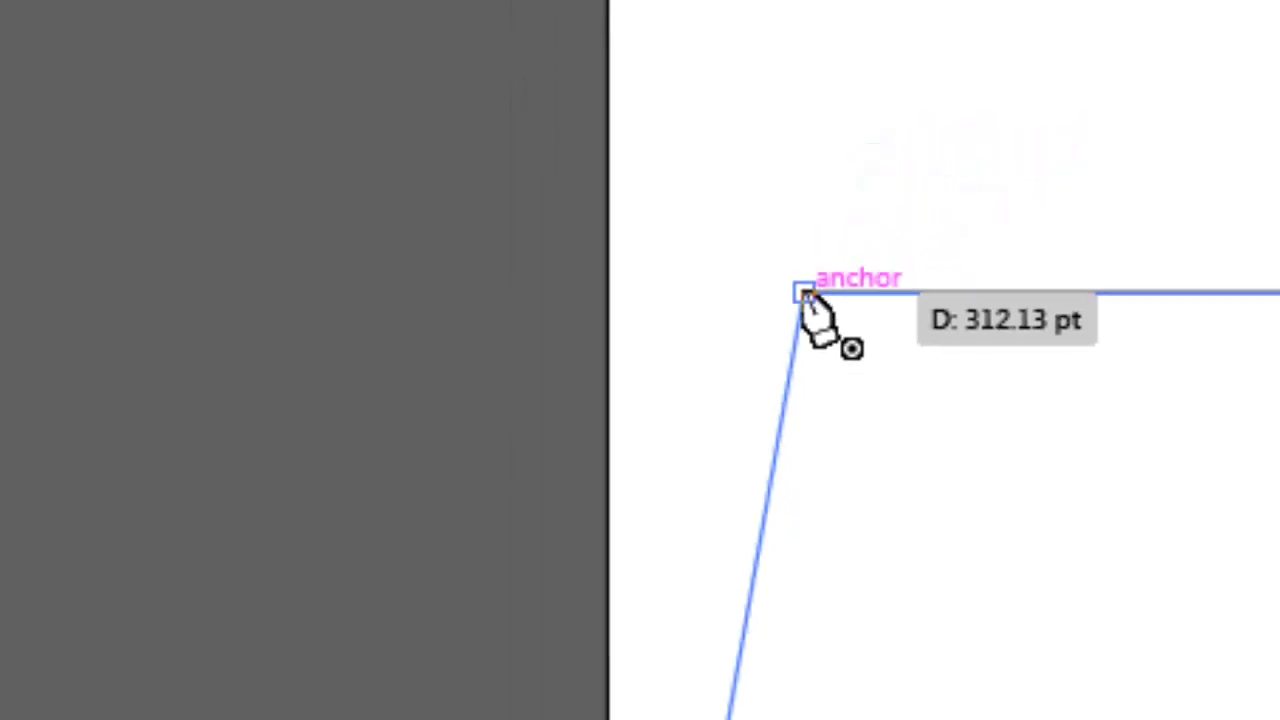
{"action": "left_click", "coordinate": [886, 163]}
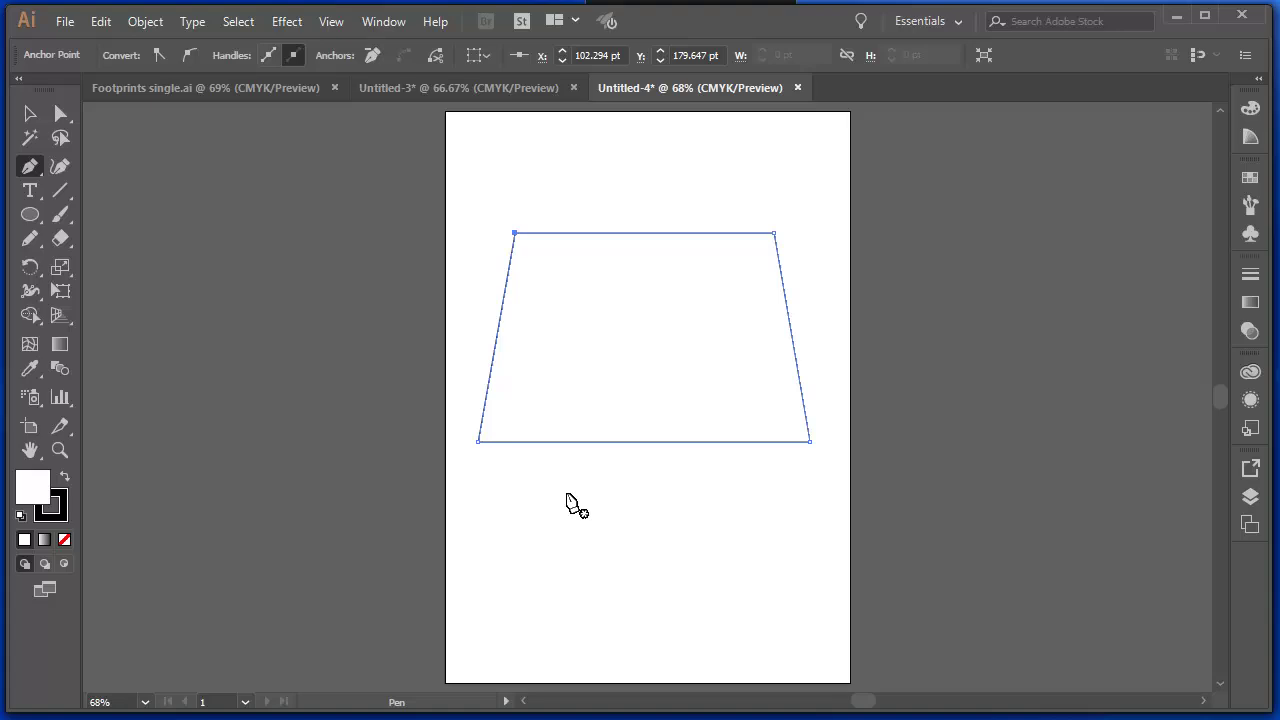
{"action": "left_click", "coordinate": [566, 494]}
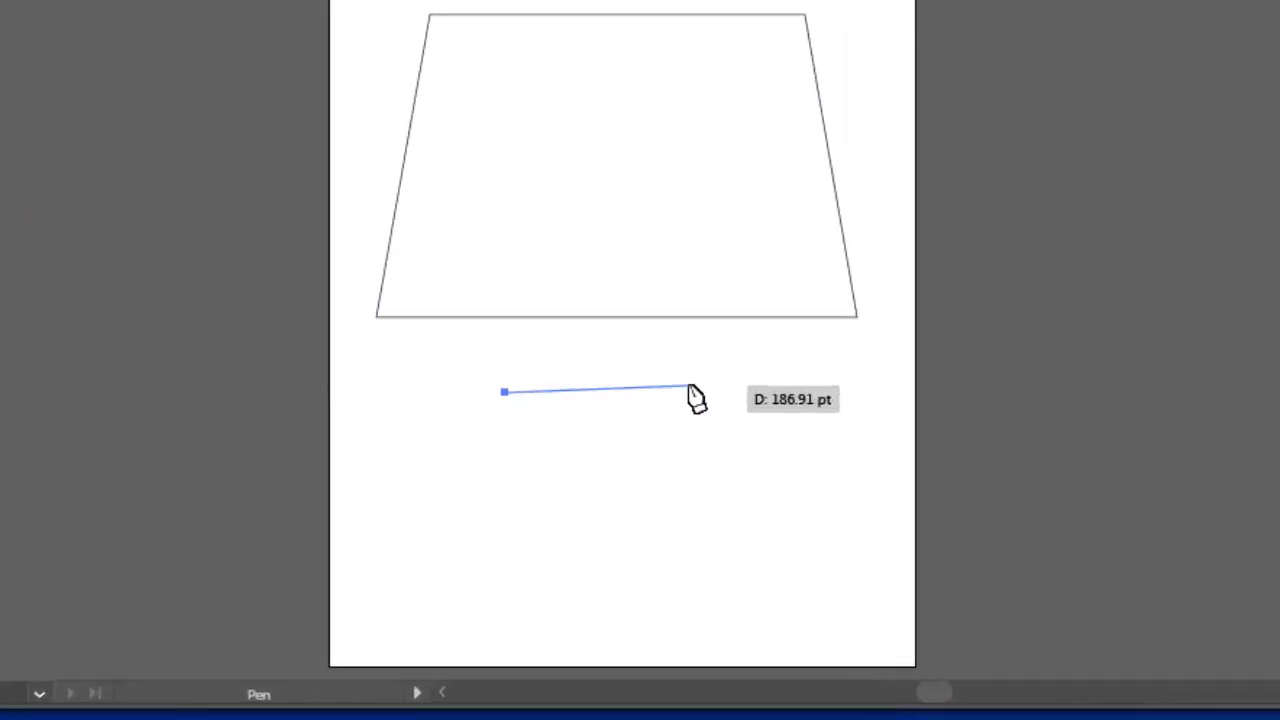
{"action": "left_click_drag", "start_coordinate": [690, 385], "coordinate": [728, 406]}
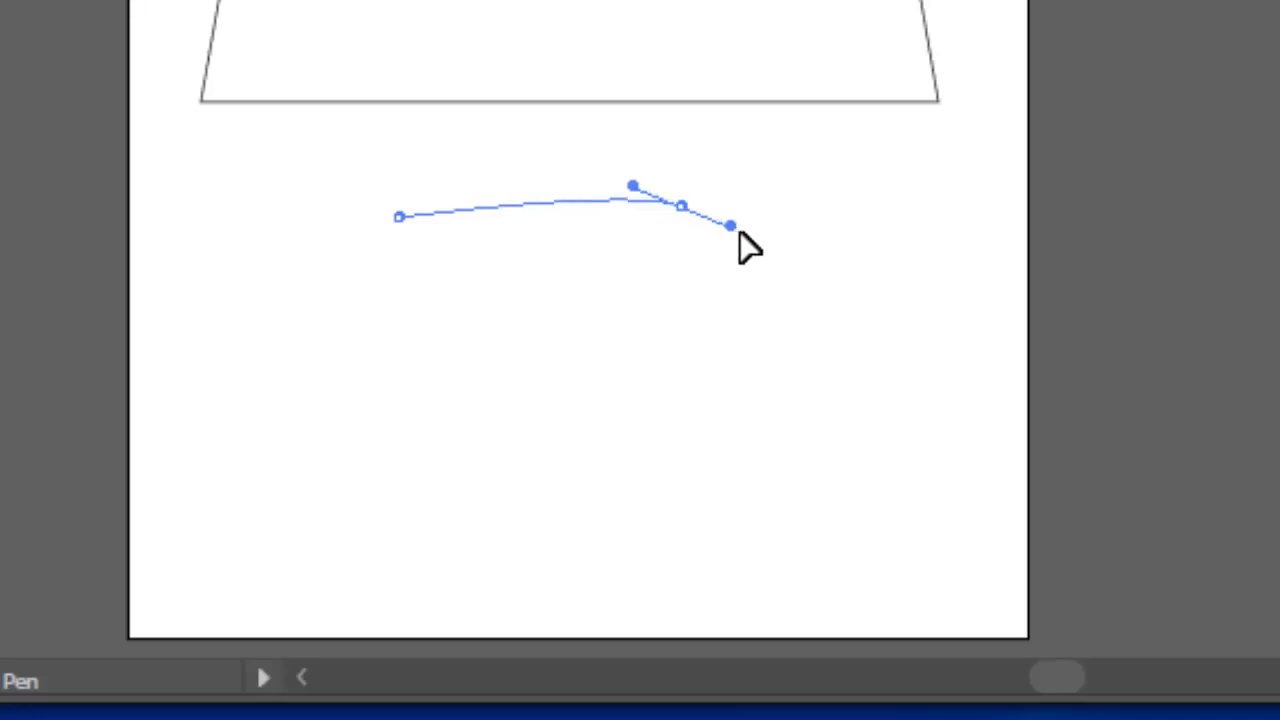
{"action": "left_click_drag", "start_coordinate": [740, 235], "coordinate": [790, 262]}
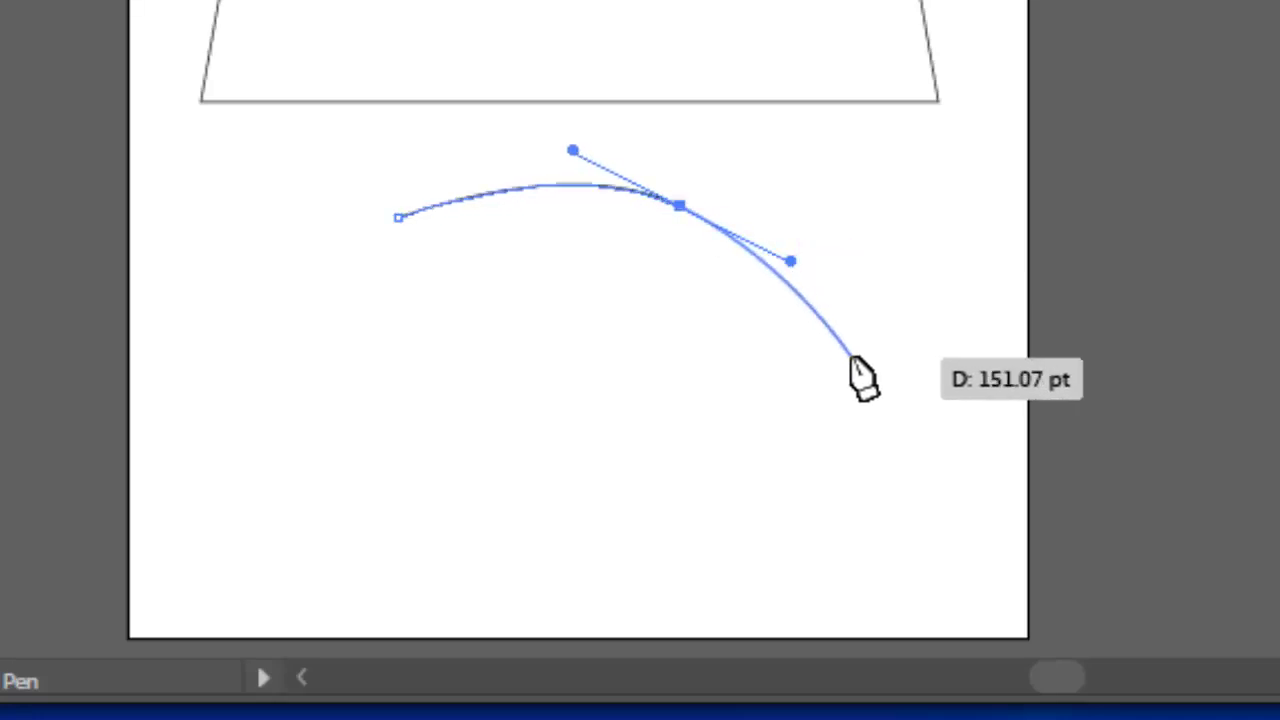
{"action": "left_click_drag", "start_coordinate": [857, 358], "coordinate": [886, 468]}
{"action": "left_click_drag", "start_coordinate": [823, 556], "coordinate": [763, 595]}
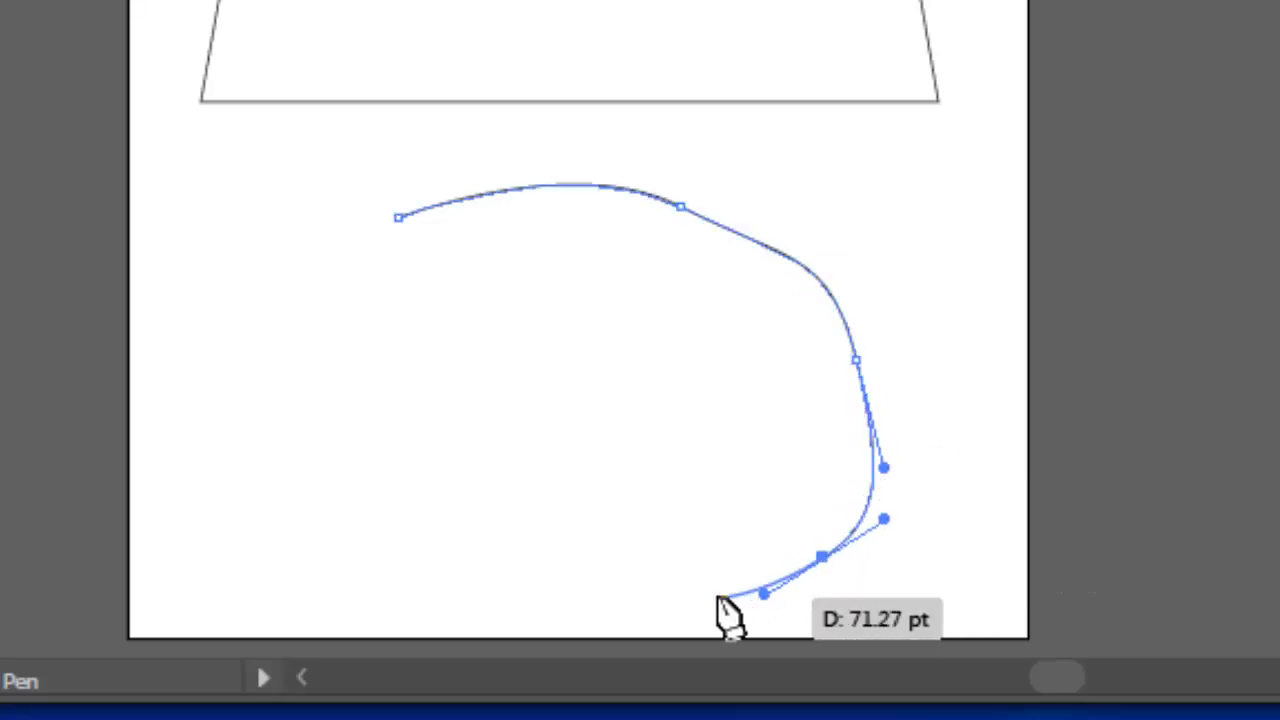
{"action": "left_click", "coordinate": [595, 612]}
{"action": "left_click_drag", "start_coordinate": [579, 611], "coordinate": [519, 611]}
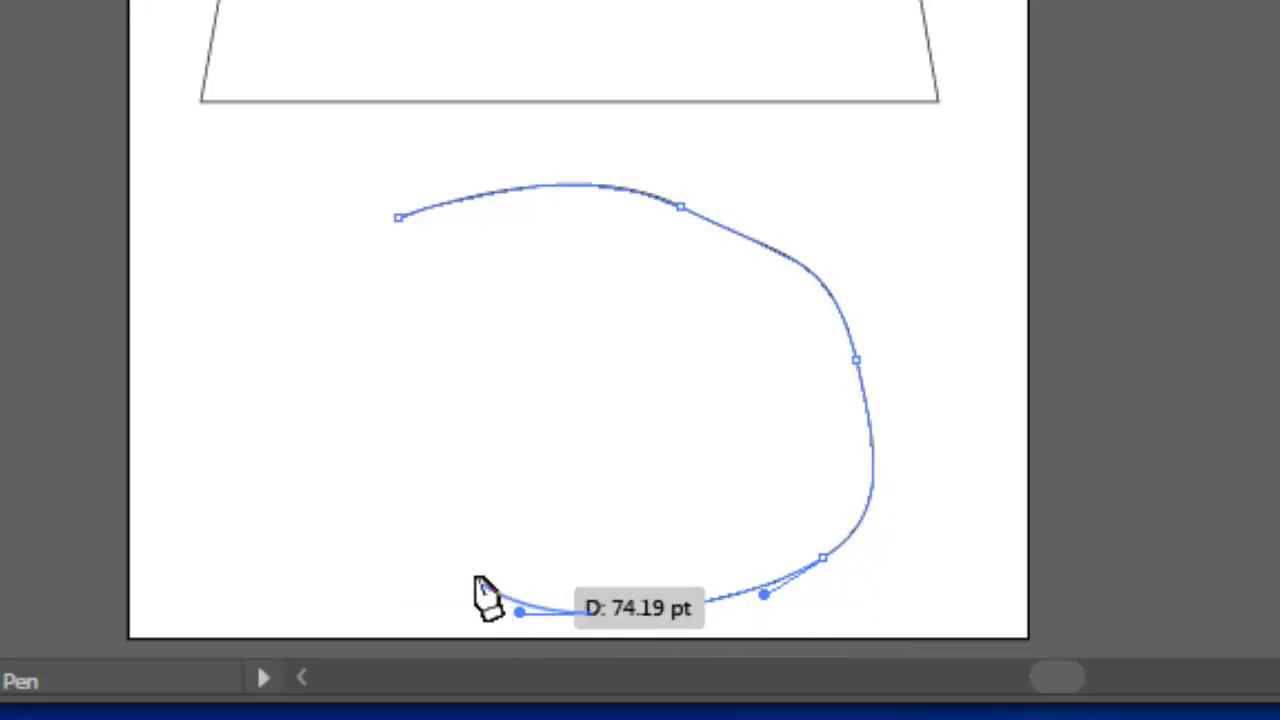
{"action": "left_click", "coordinate": [302, 479]}
{"action": "left_click", "coordinate": [224, 352]}
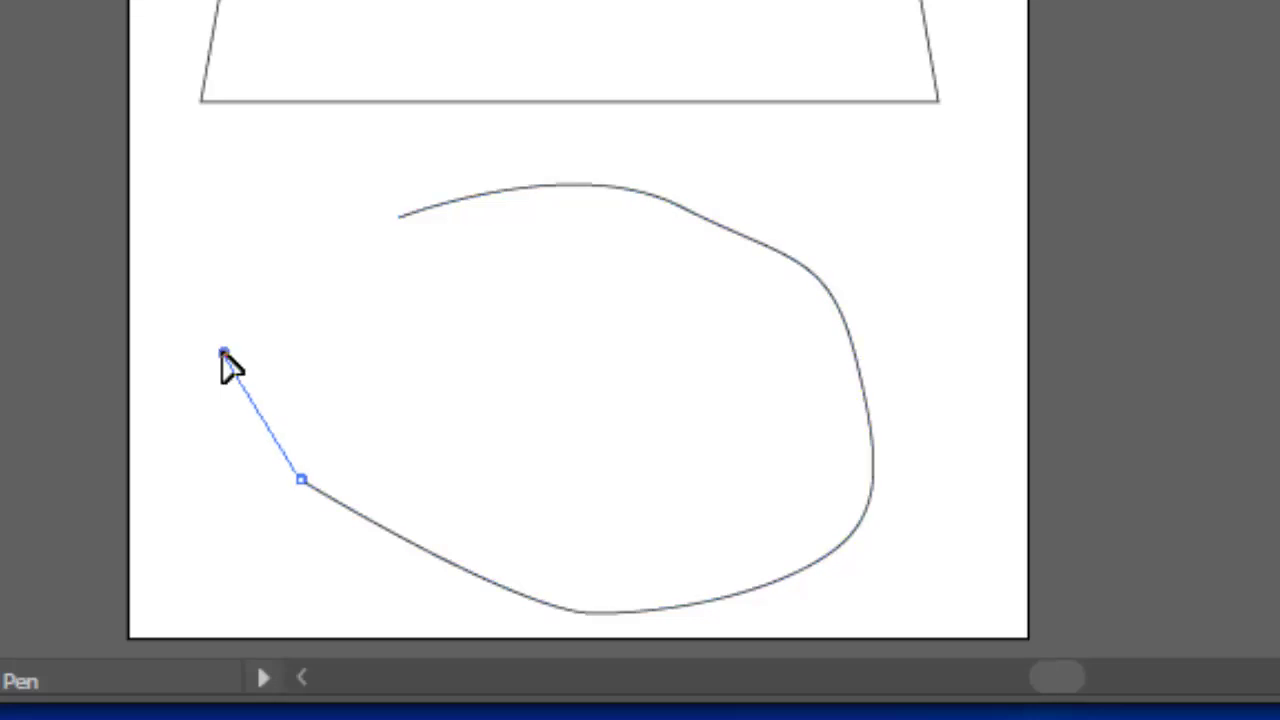
{"action": "left_click", "coordinate": [361, 305]}
{"action": "left_click", "coordinate": [222, 159]}
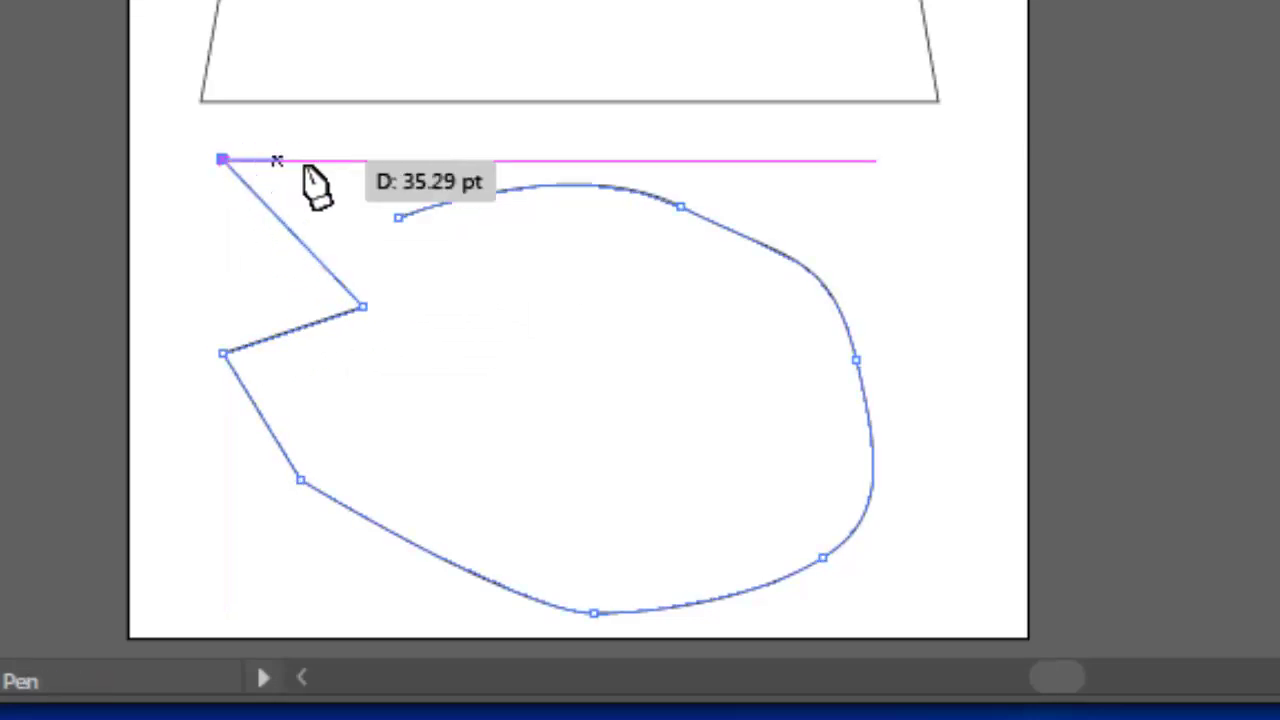
{"action": "left_click", "coordinate": [398, 217]}
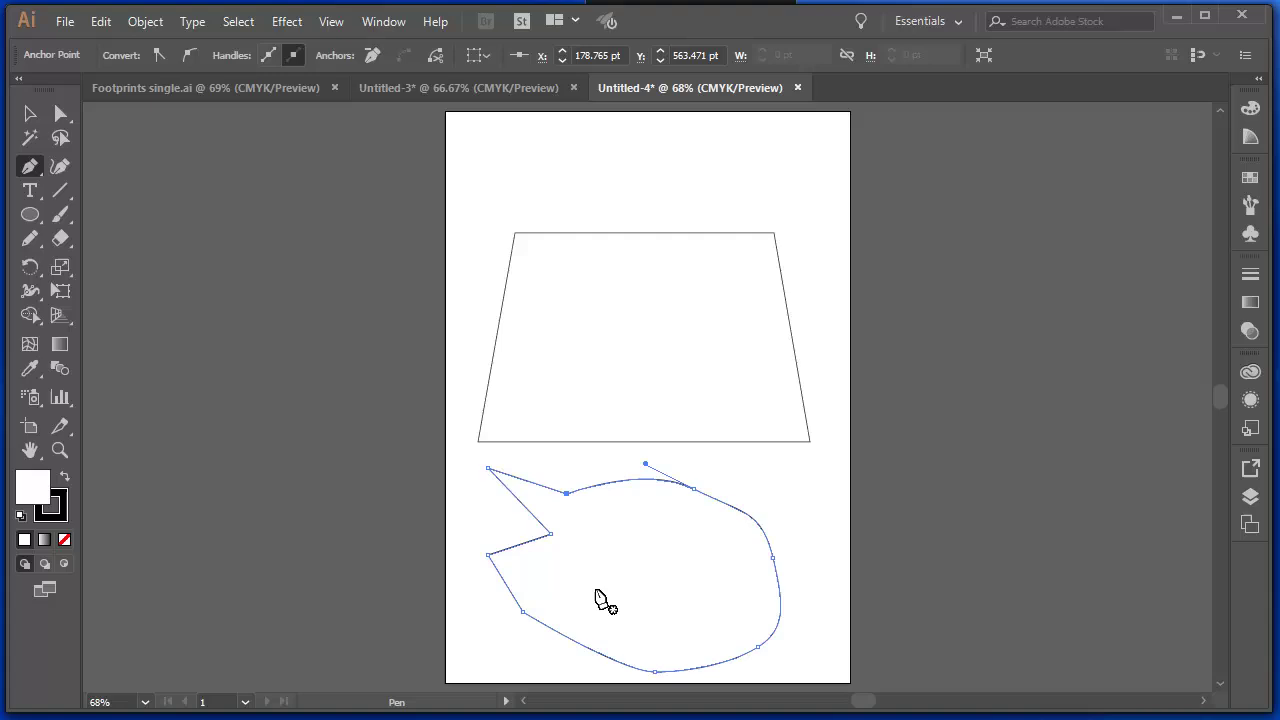
{"action": "key", "text": "ctrl+z"}
{"action": "key", "text": "ctrl+z"}
{"action": "key", "text": "ctrl+z"}
{"action": "key", "text": "ctrl+z"}
{"action": "key", "text": "ctrl+z"}
{"action": "key", "text": "ctrl+z"}
{"action": "key", "text": "ctrl+z"}
{"action": "key", "text": "ctrl+z"}
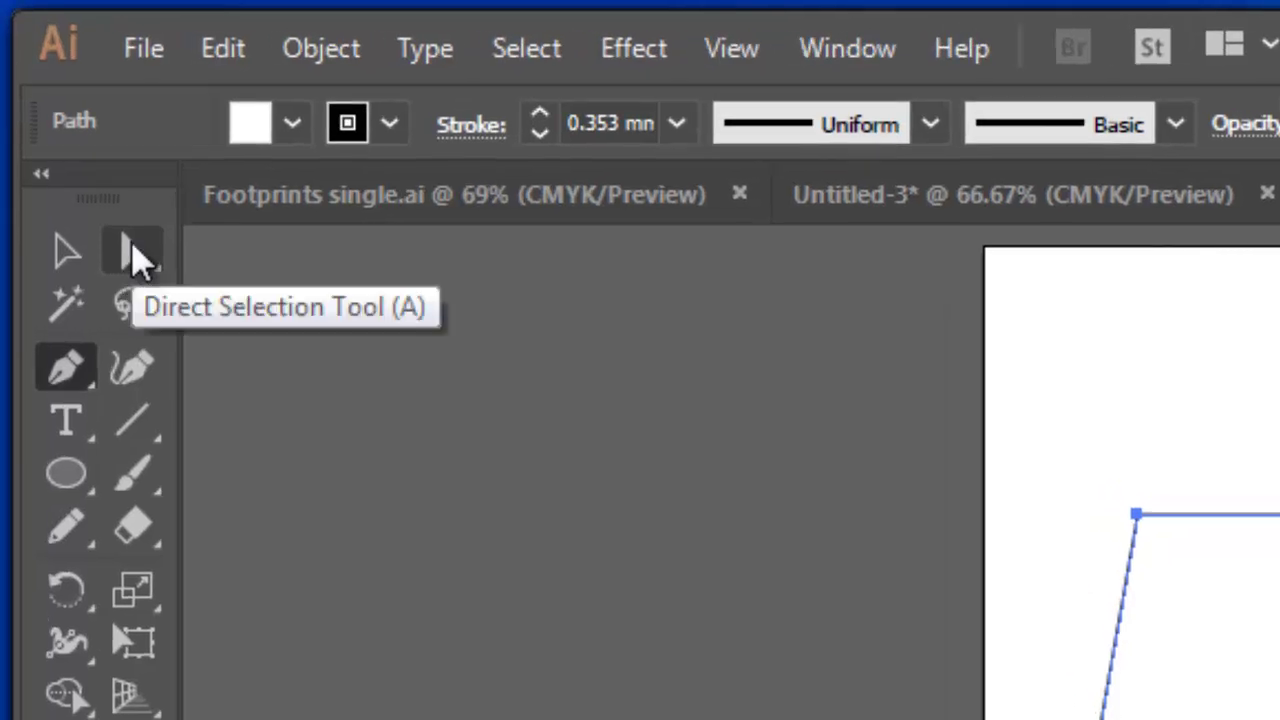
Step: Add four anchor points along the trapezoid's bottom edge with the Add Anchor Point Tool
{"action": "left_click", "coordinate": [80, 374]}
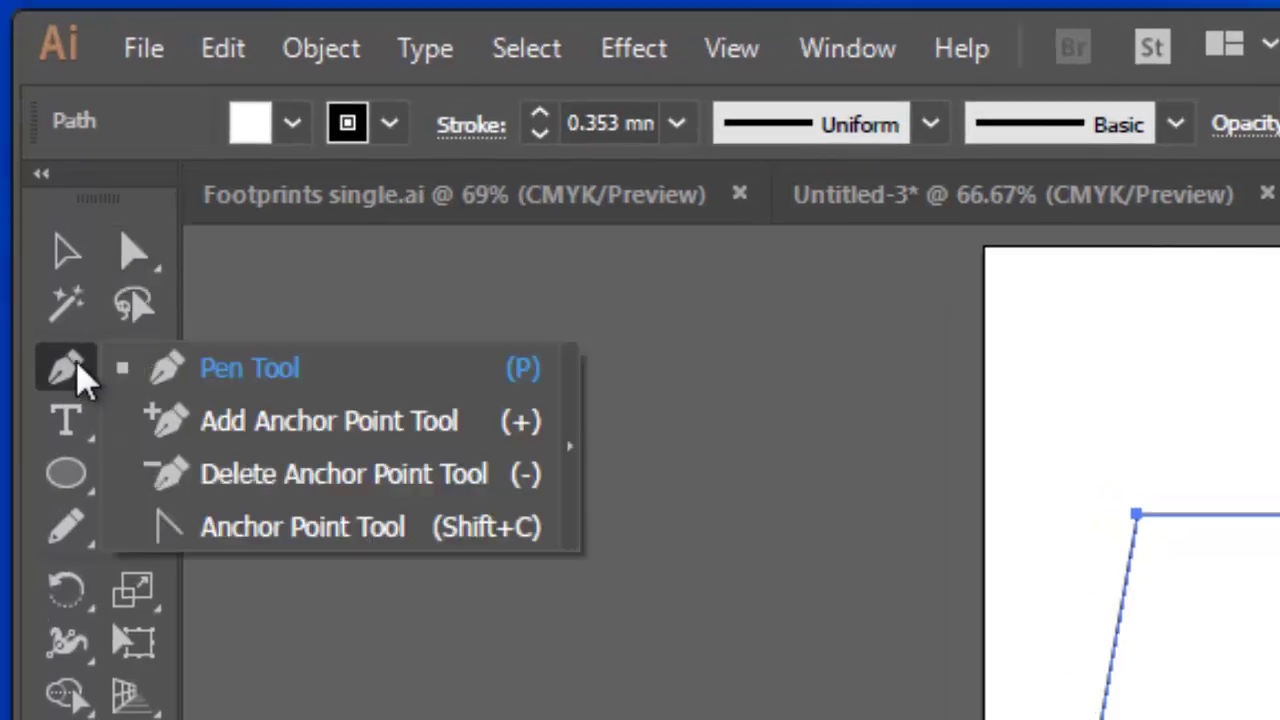
{"action": "left_click", "coordinate": [302, 422]}
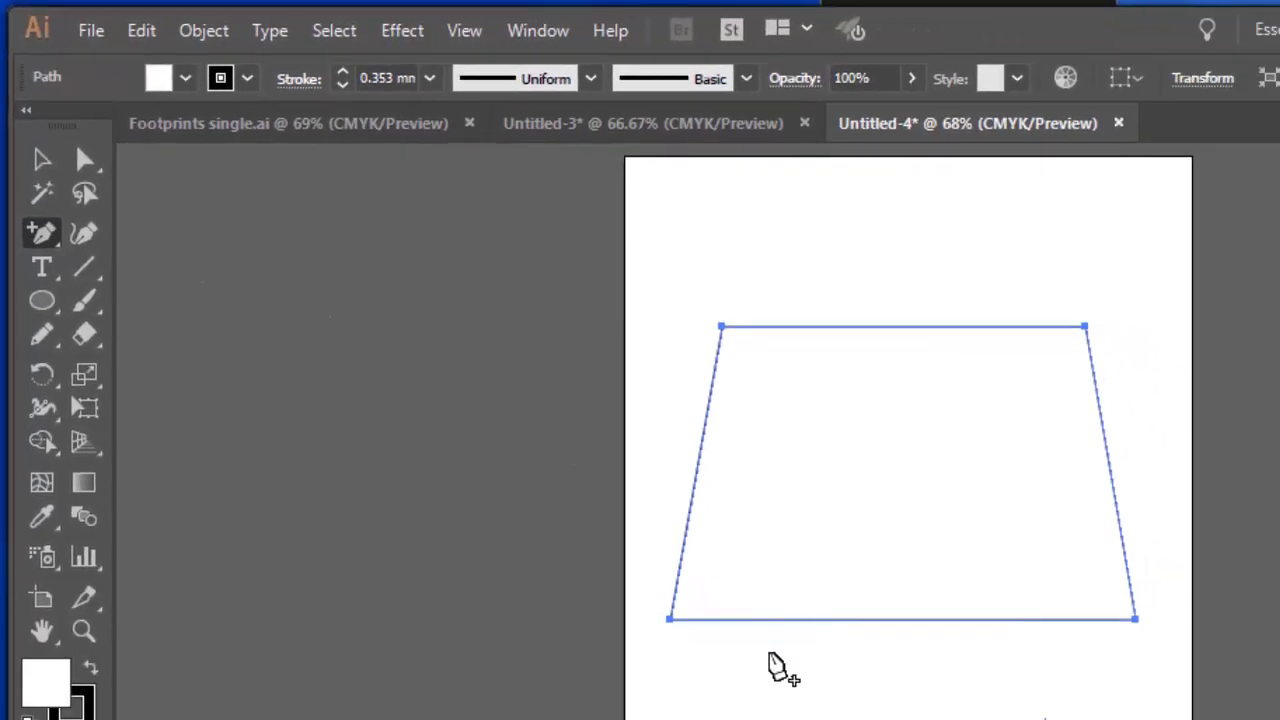
{"action": "left_click", "coordinate": [747, 619]}
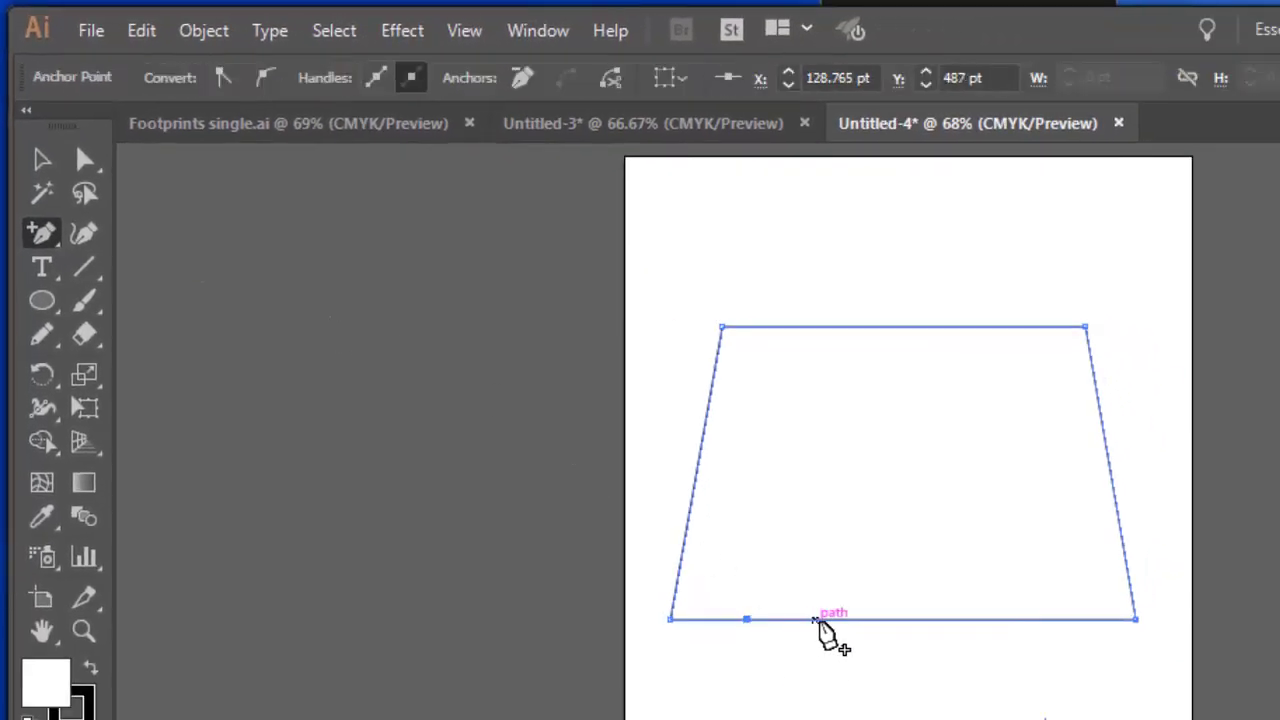
{"action": "left_click", "coordinate": [828, 619]}
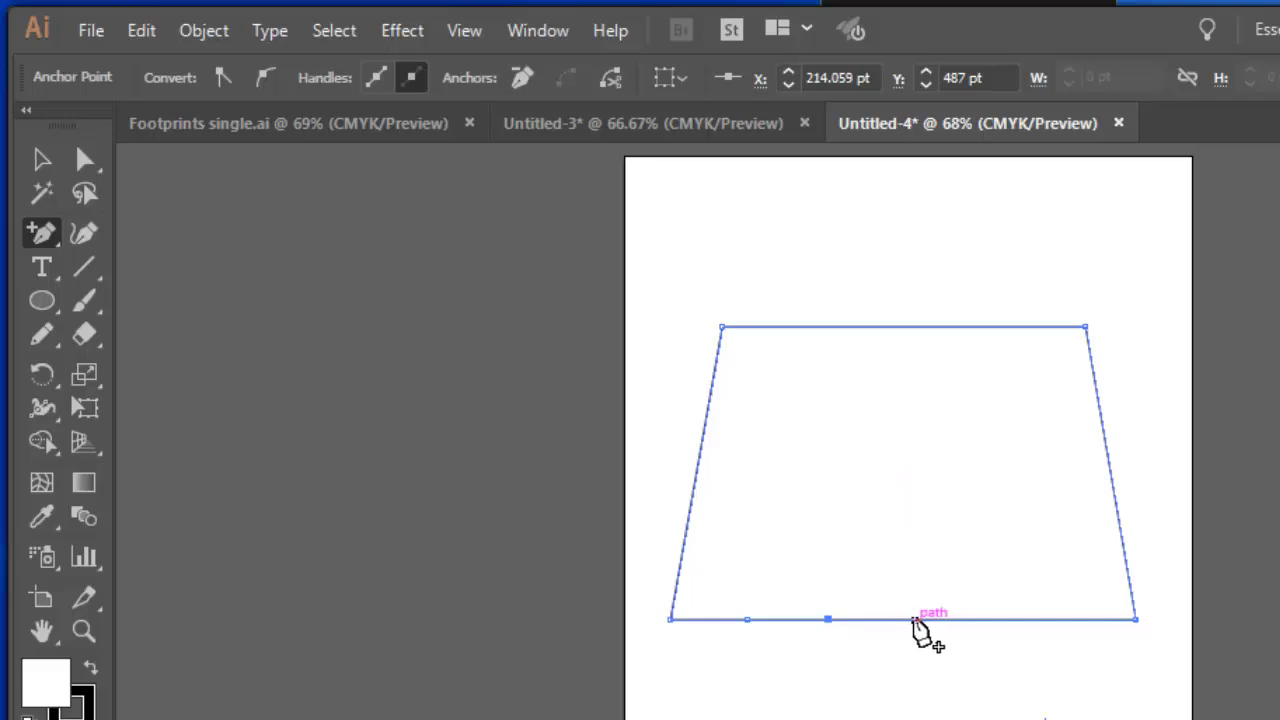
{"action": "left_click", "coordinate": [913, 619]}
{"action": "left_click", "coordinate": [1012, 619]}
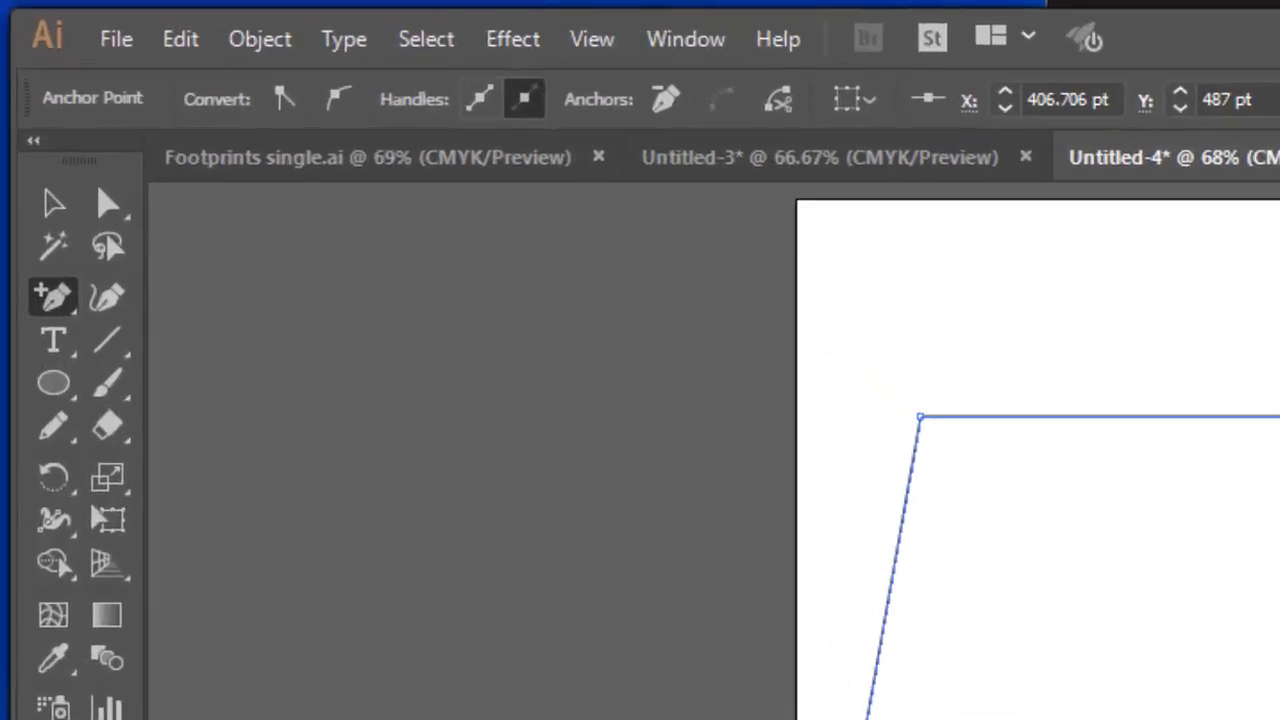
{"action": "left_click", "coordinate": [72, 398]}
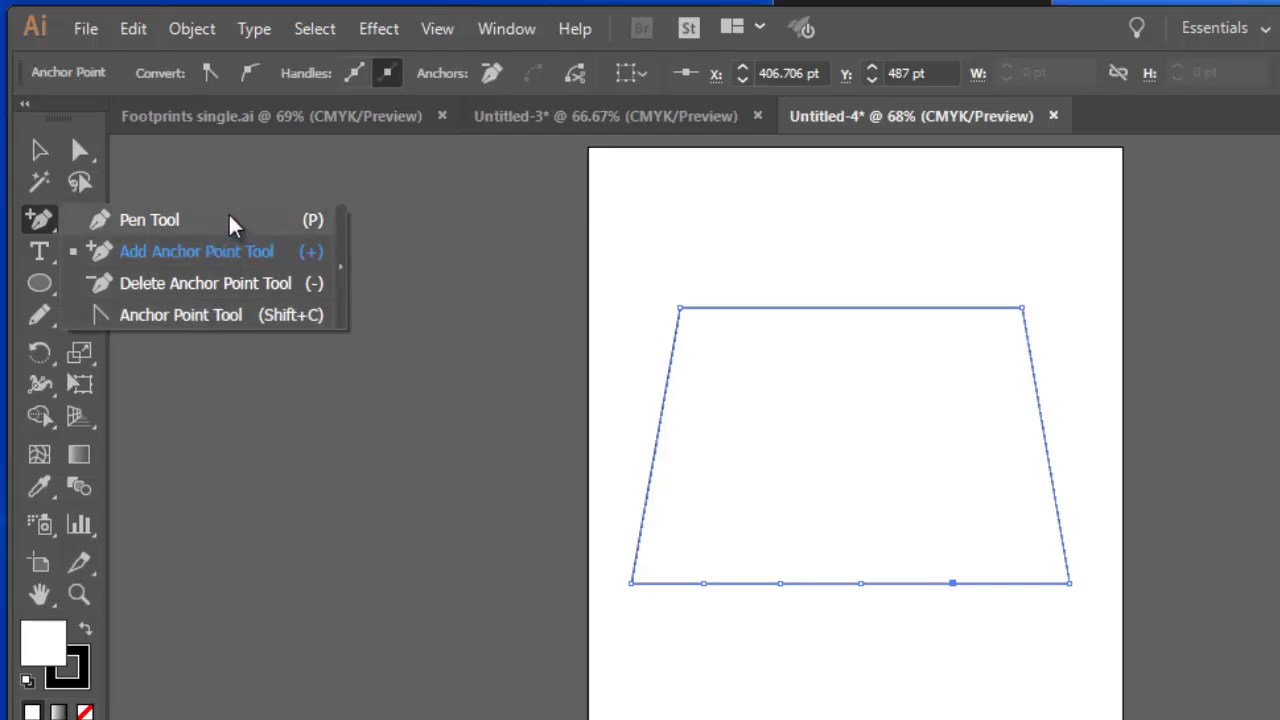
Step: Bend the five bottom sections into alternating dips and arches for a wavy edge
{"action": "left_click", "coordinate": [232, 316]}
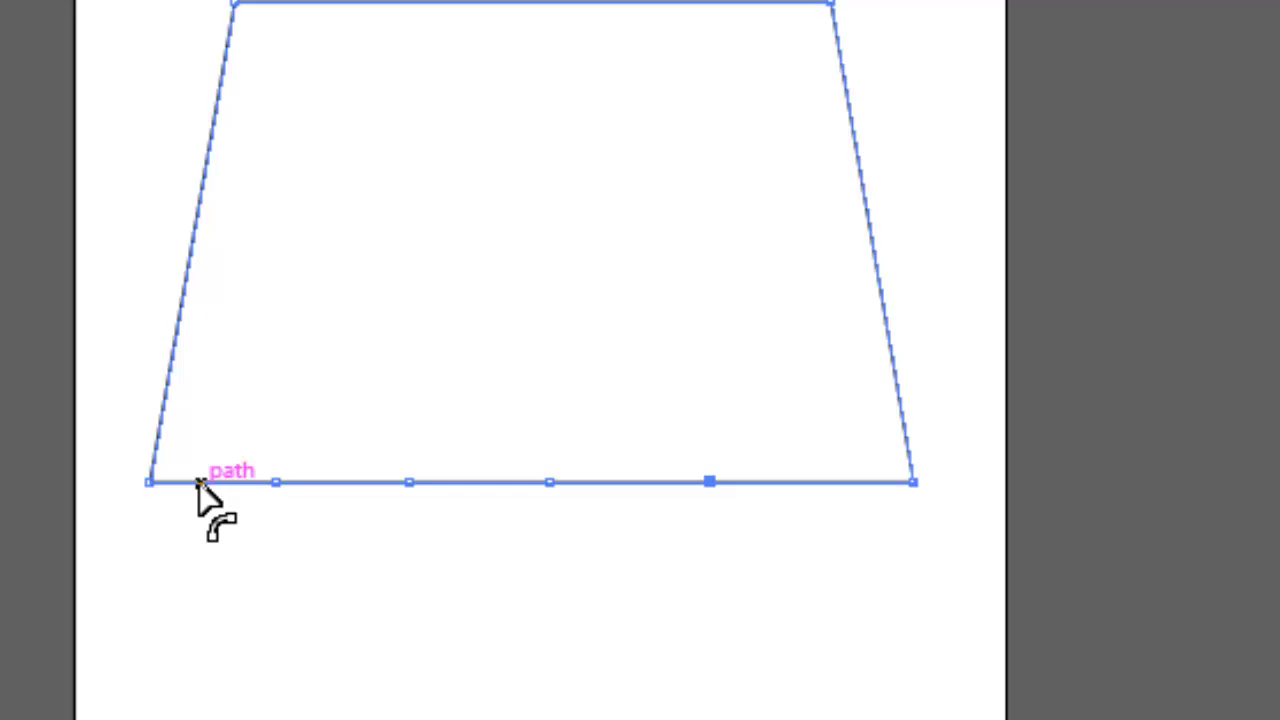
{"action": "left_click_drag", "start_coordinate": [198, 482], "coordinate": [201, 540]}
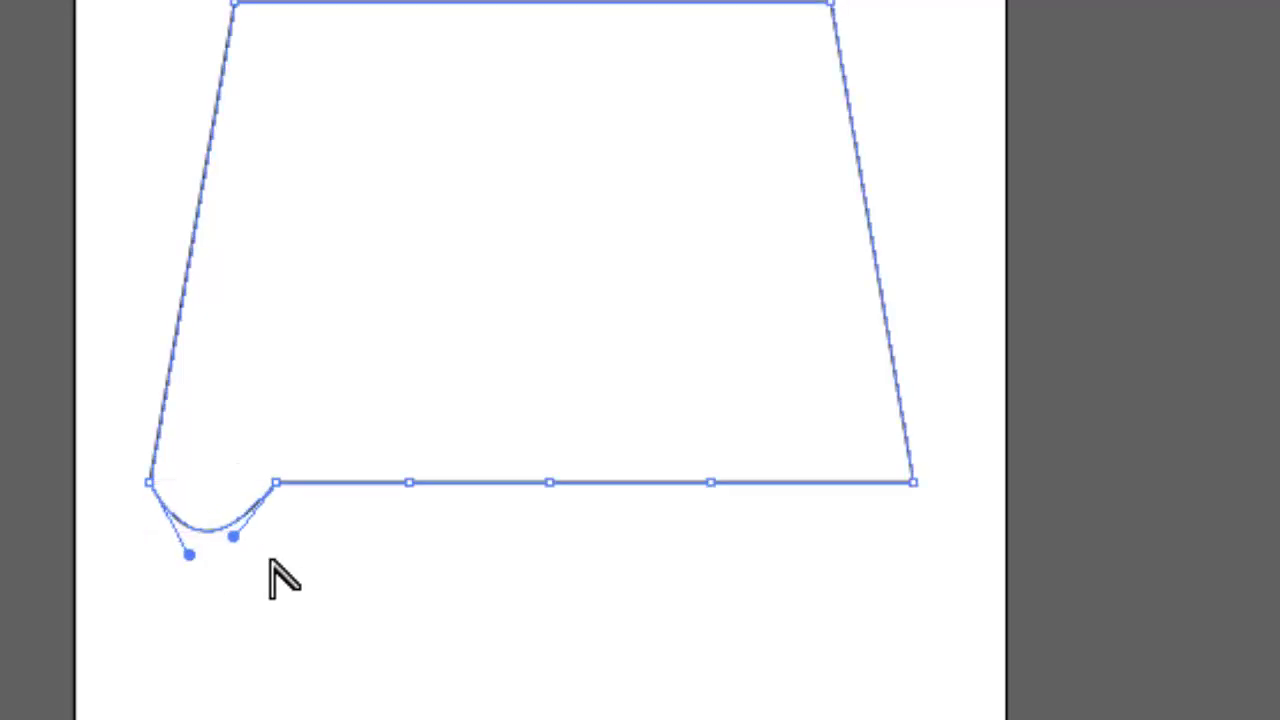
{"action": "left_click_drag", "start_coordinate": [333, 485], "coordinate": [348, 430]}
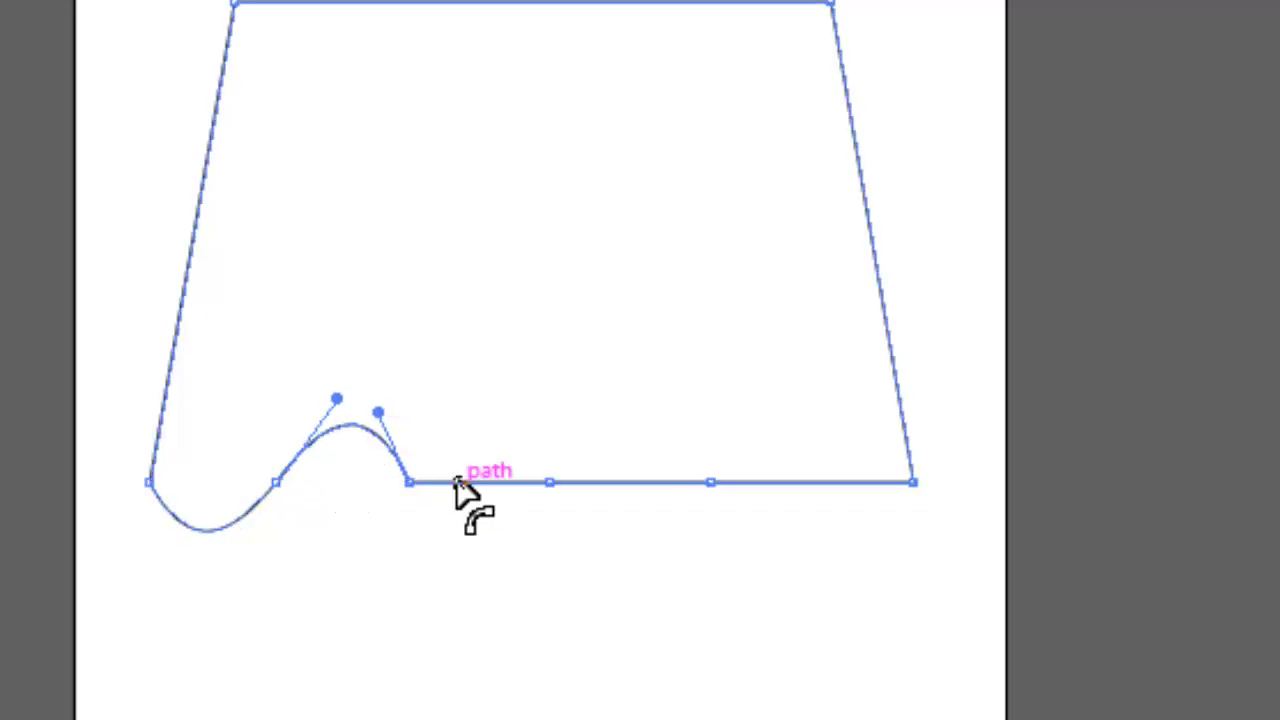
{"action": "left_click_drag", "start_coordinate": [462, 482], "coordinate": [478, 566]}
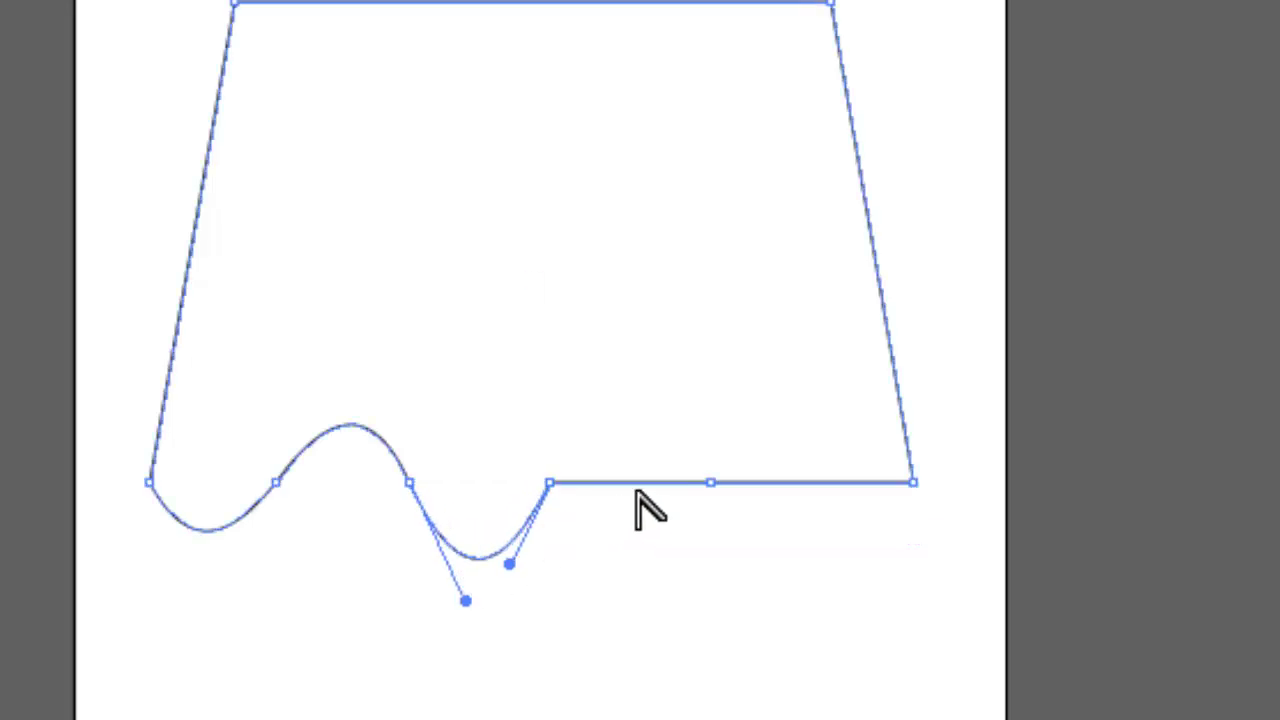
{"action": "left_click_drag", "start_coordinate": [632, 482], "coordinate": [633, 396]}
{"action": "left_click_drag", "start_coordinate": [810, 483], "coordinate": [814, 560]}
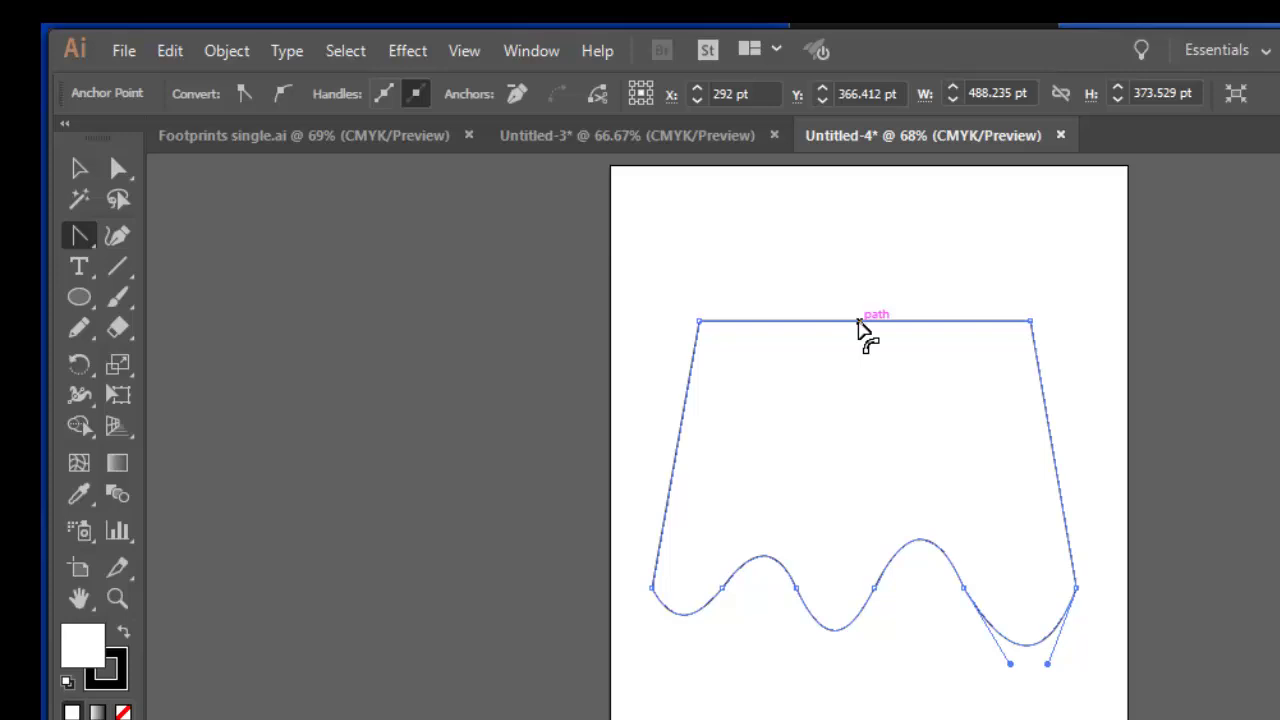
Step: Pull the straight top edge up into a tall dome, redoing the first attempt
{"action": "left_click_drag", "start_coordinate": [858, 322], "coordinate": [877, 180]}
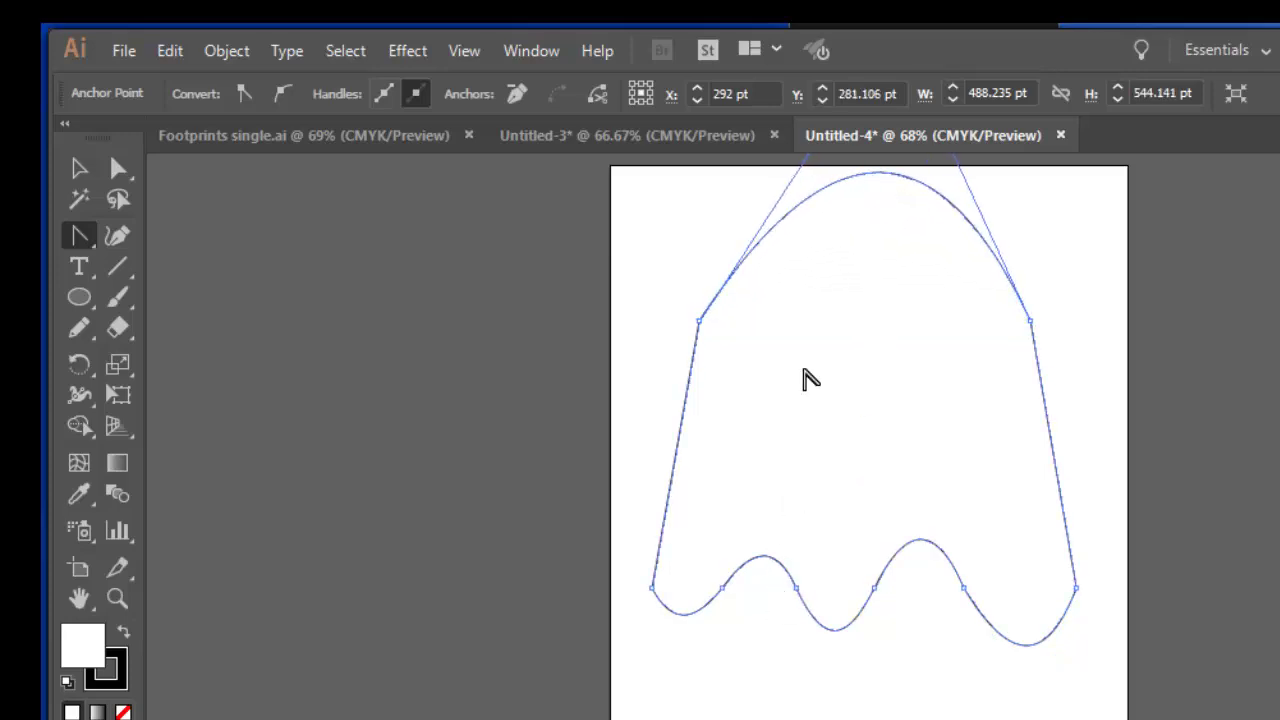
{"action": "key", "text": "ctrl+z"}
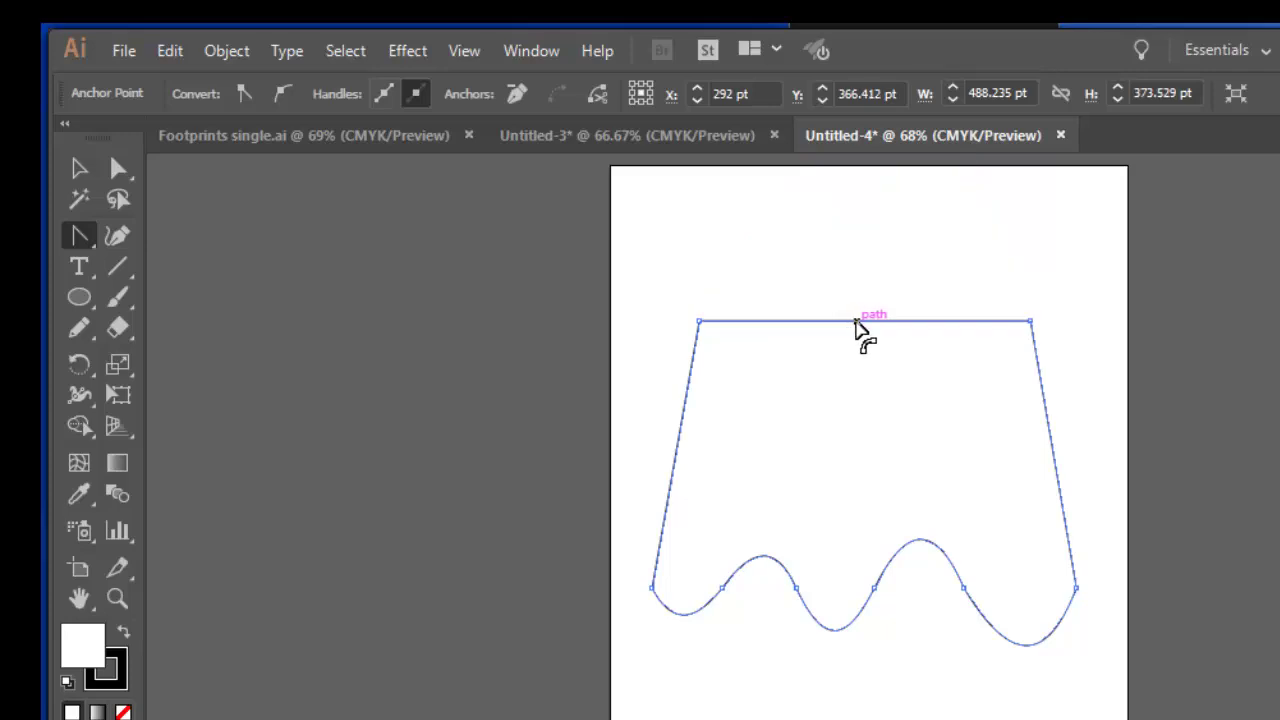
{"action": "left_click_drag", "start_coordinate": [857, 322], "coordinate": [870, 190]}
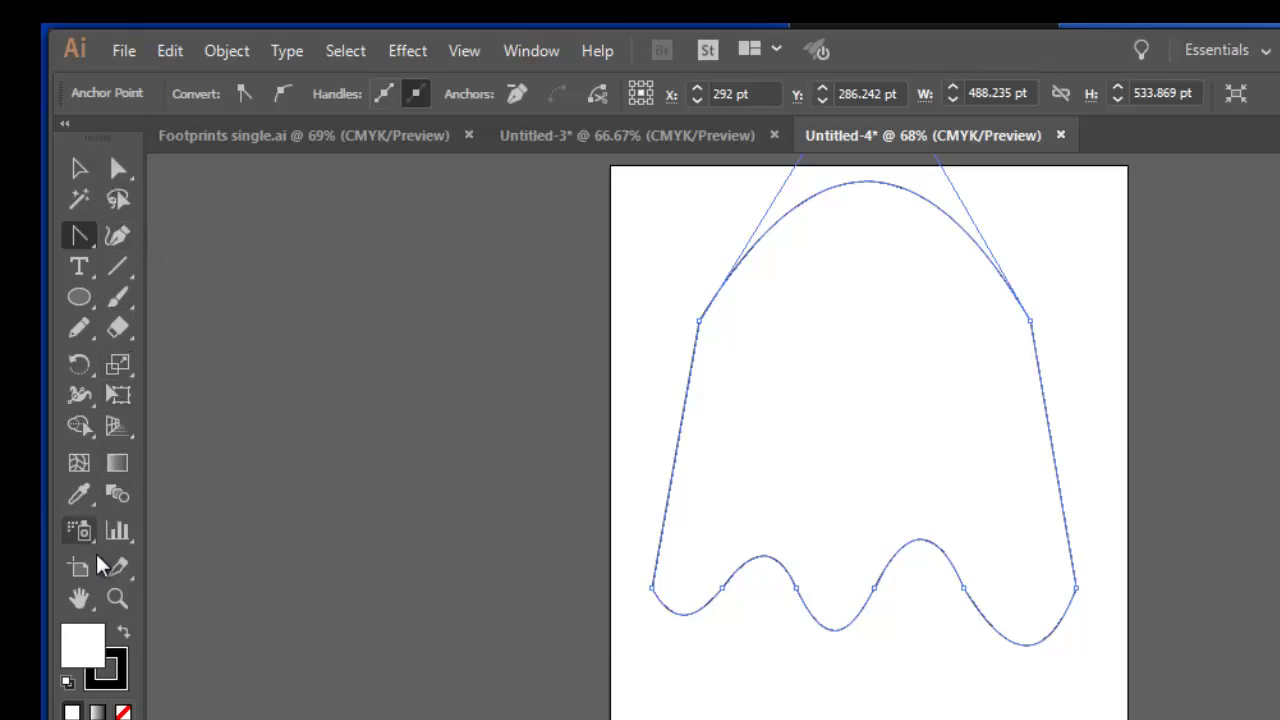
Step: Zoom in and round the lower-left corner anchor to a 17.71 pt radius
{"action": "left_click", "coordinate": [116, 599]}
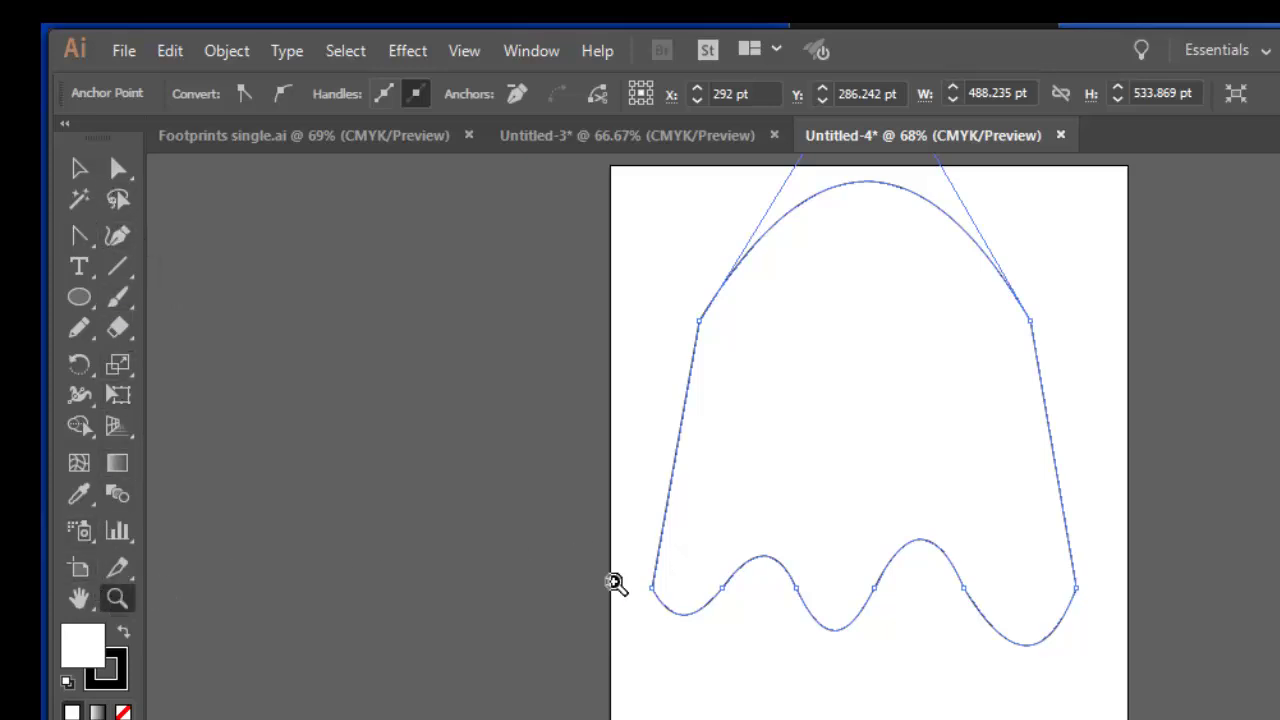
{"action": "left_click_drag", "start_coordinate": [632, 561], "coordinate": [679, 627]}
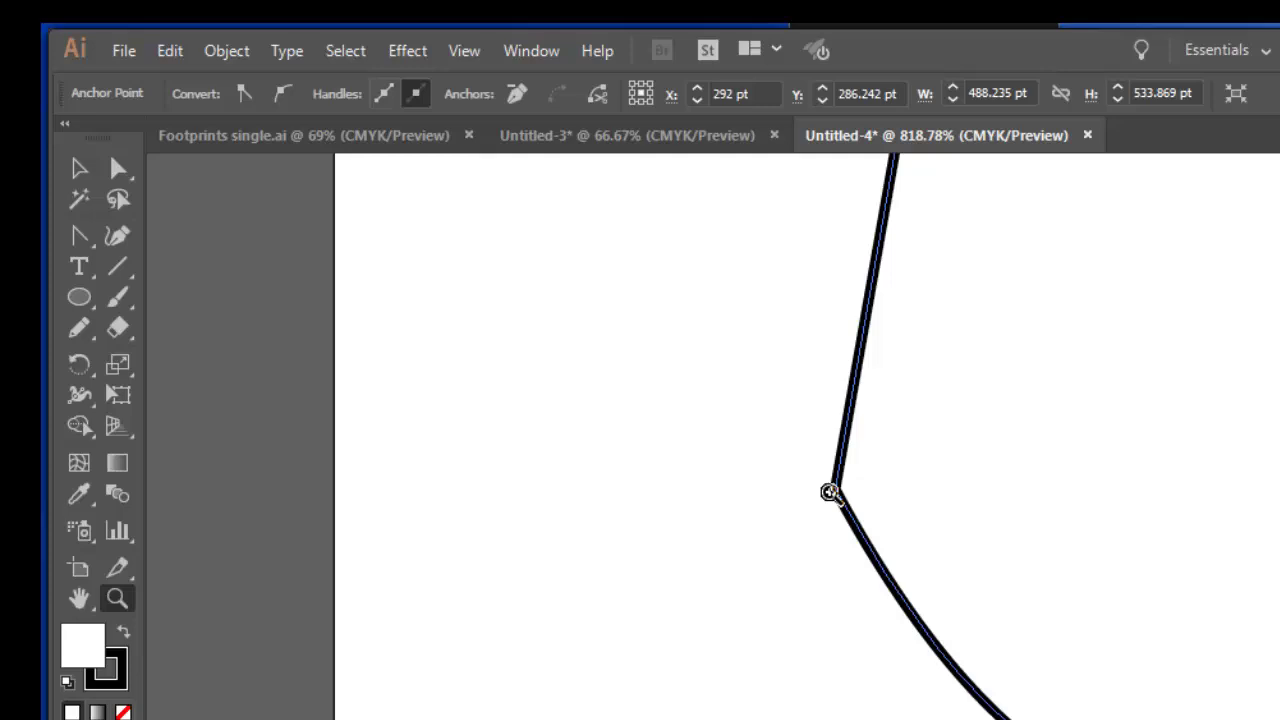
{"action": "left_click", "coordinate": [121, 167]}
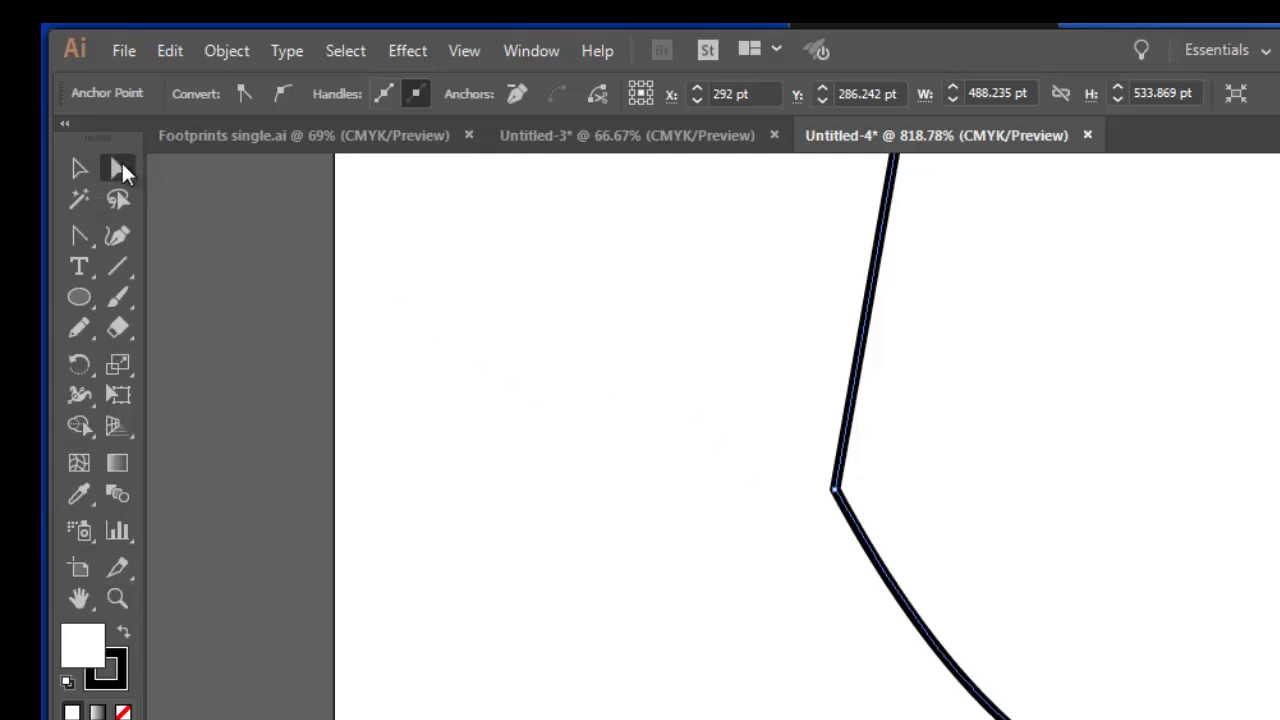
{"action": "left_click", "coordinate": [836, 491]}
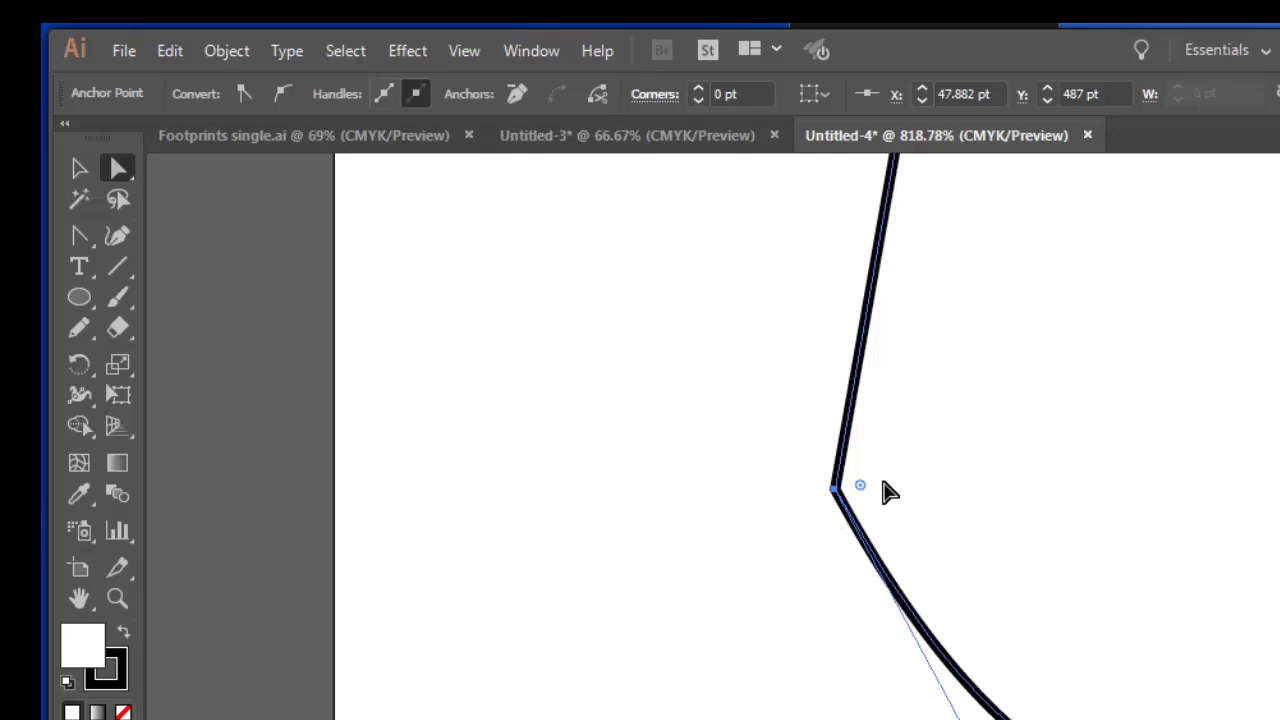
{"action": "left_click_drag", "start_coordinate": [862, 492], "coordinate": [1040, 497]}
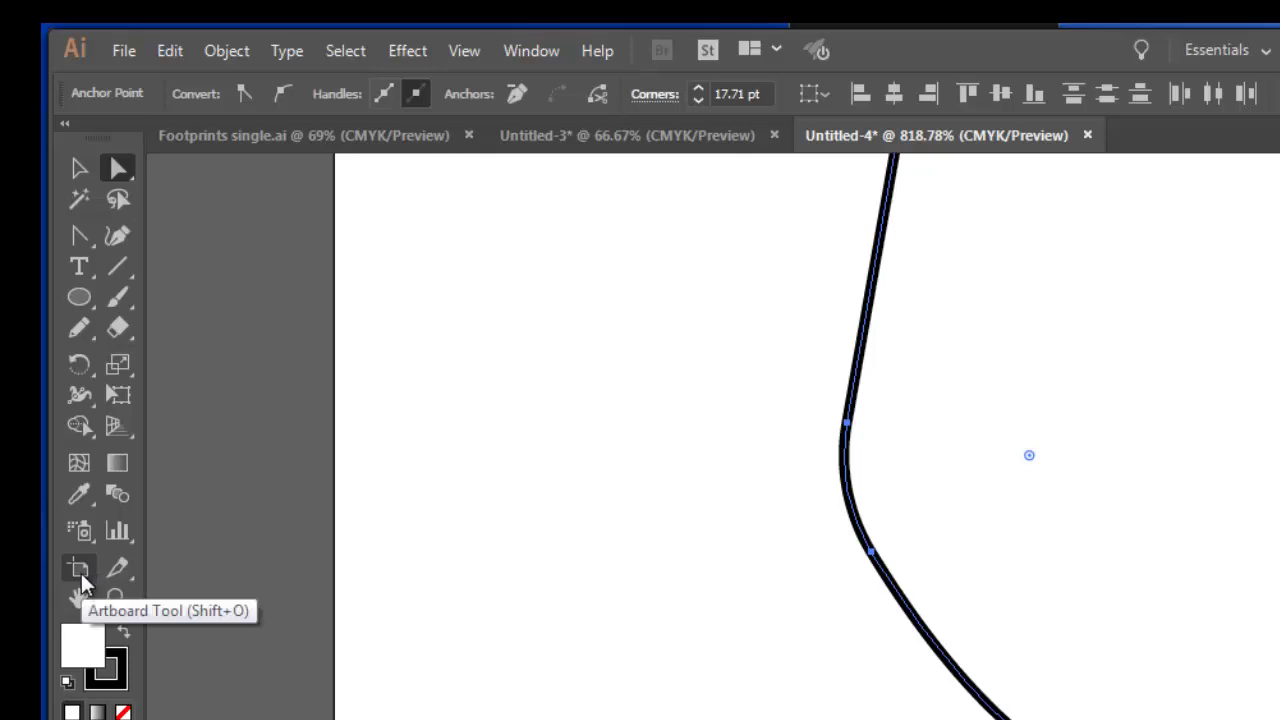
{"action": "left_click", "coordinate": [82, 300]}
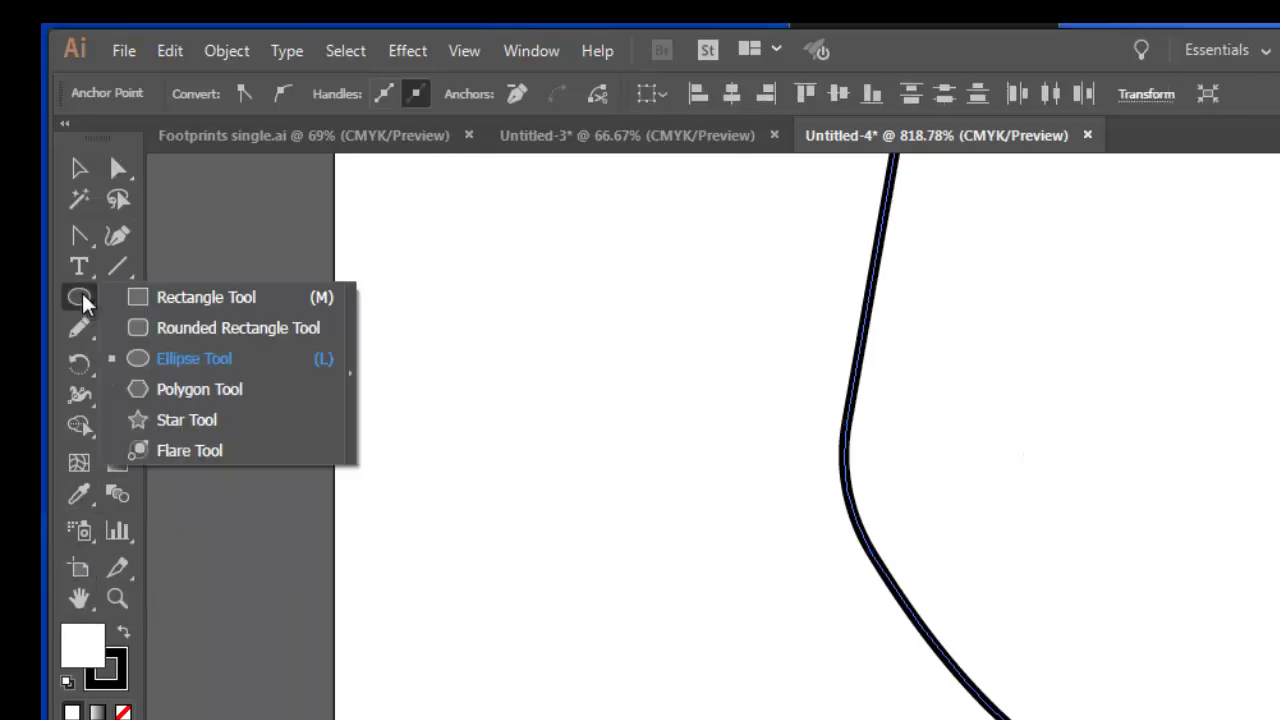
{"action": "left_click", "coordinate": [174, 300]}
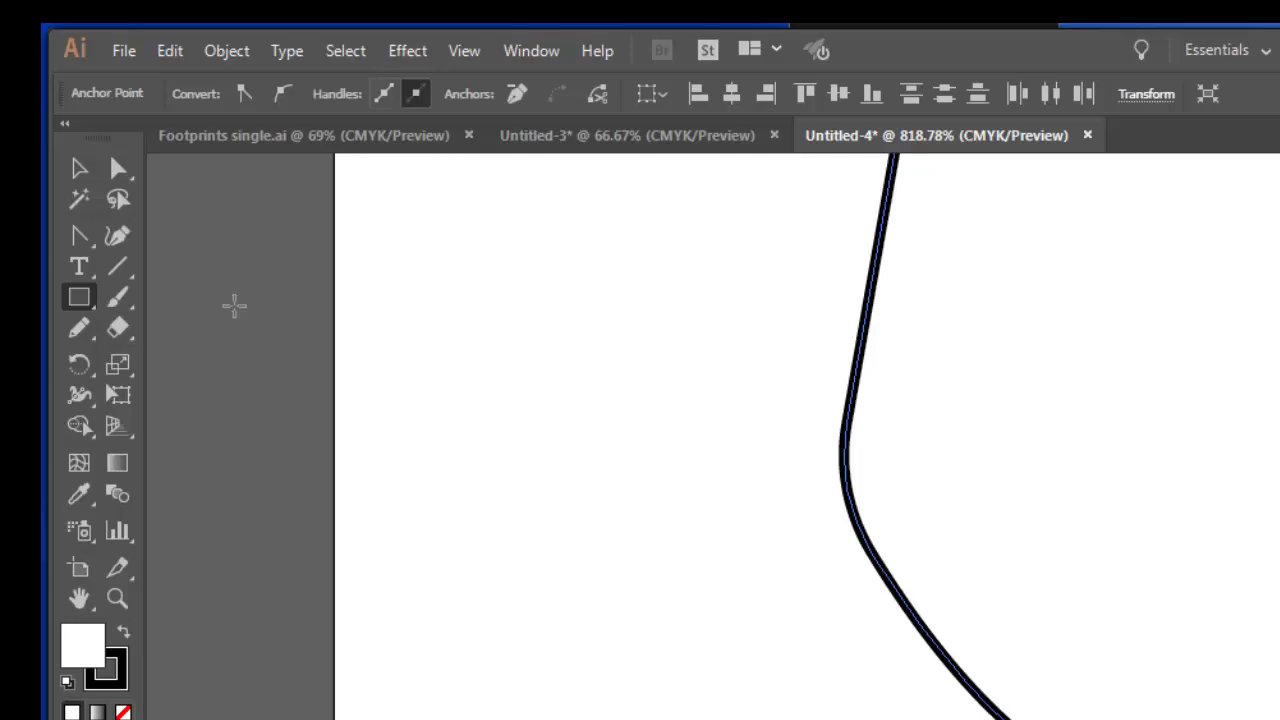
{"action": "mouse_move", "coordinate": [459, 521]}
{"action": "left_mouse_down"}
{"action": "mouse_move", "coordinate": [578, 603]}
{"action": "mouse_move", "coordinate": [683, 643]}
{"action": "left_mouse_up"}
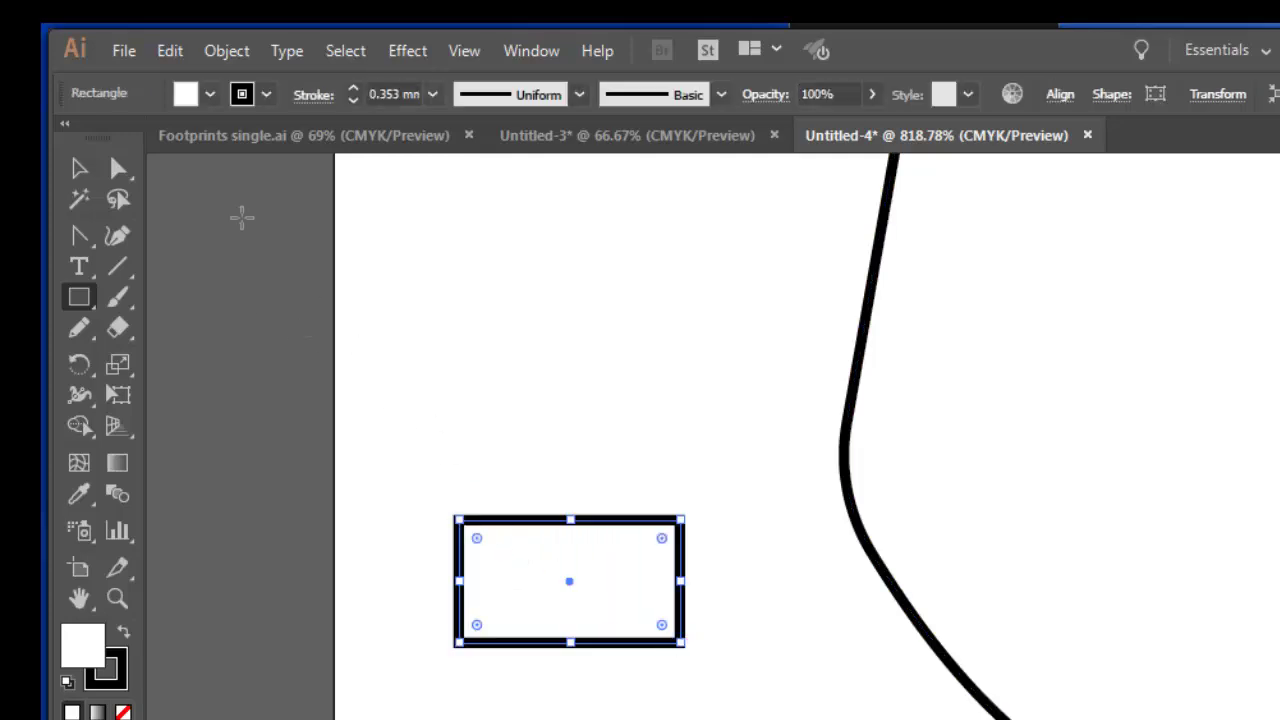
{"action": "left_click", "coordinate": [118, 170]}
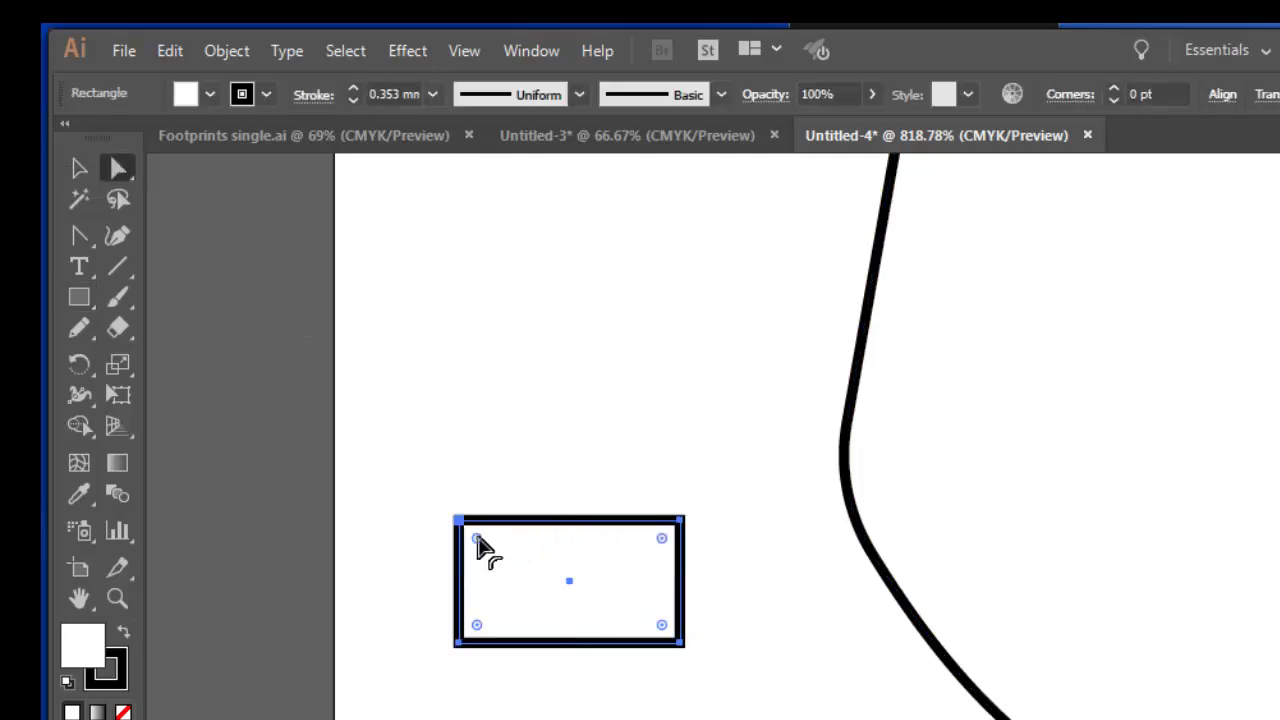
{"action": "left_click_drag", "start_coordinate": [486, 546], "coordinate": [523, 578]}
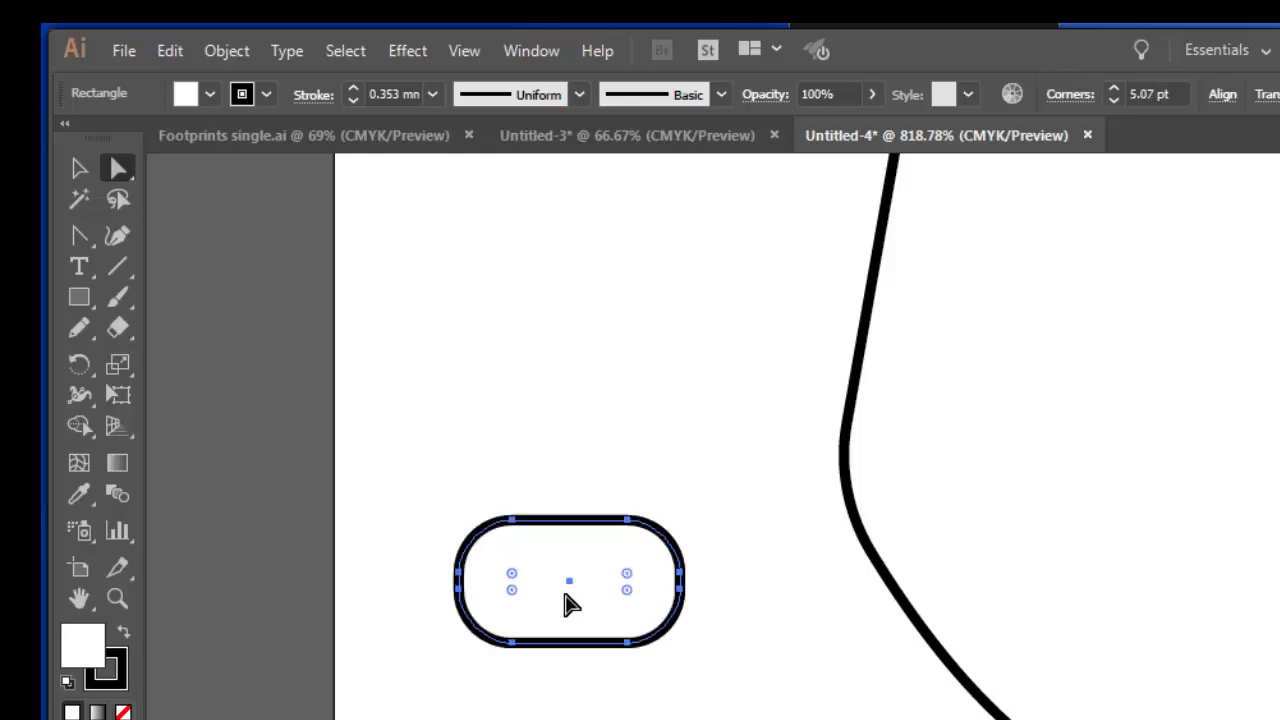
{"action": "key", "text": "Delete"}
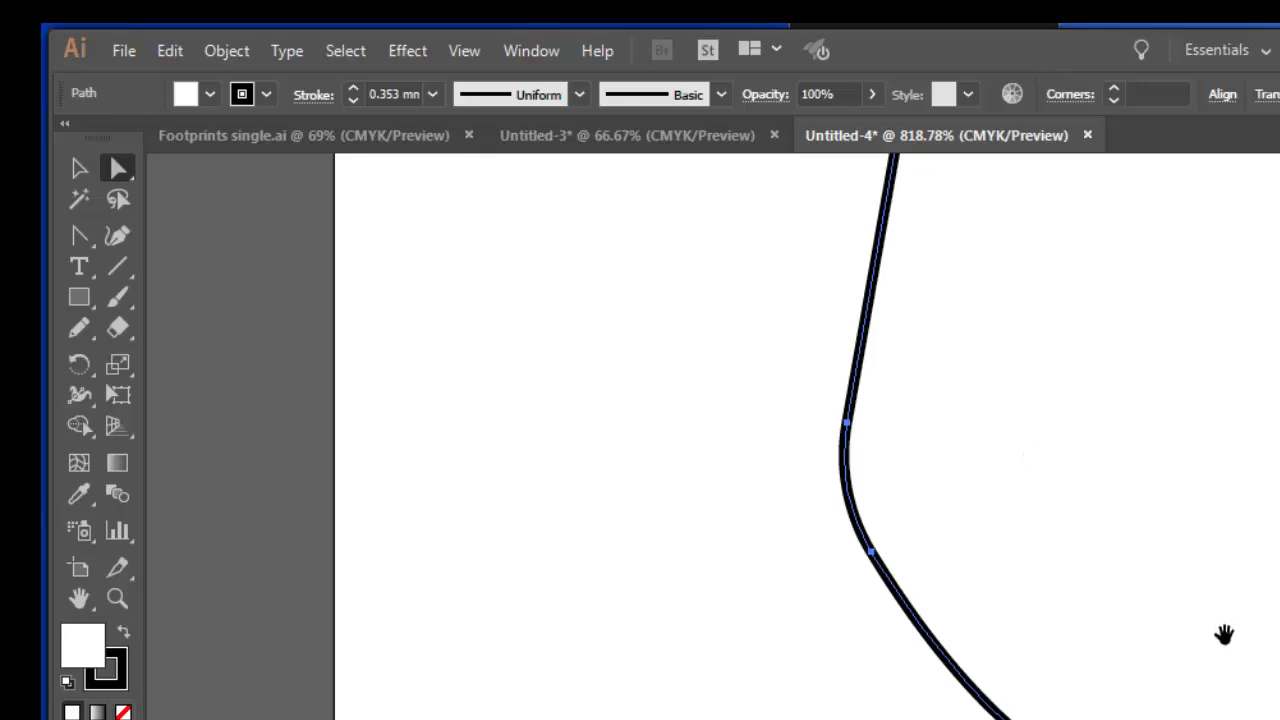
Step: Pan along the wavy bottom edge to bring the ghost's lower-right corner into view
{"action": "left_click_drag", "start_coordinate": [1223, 634], "coordinate": [594, 654]}
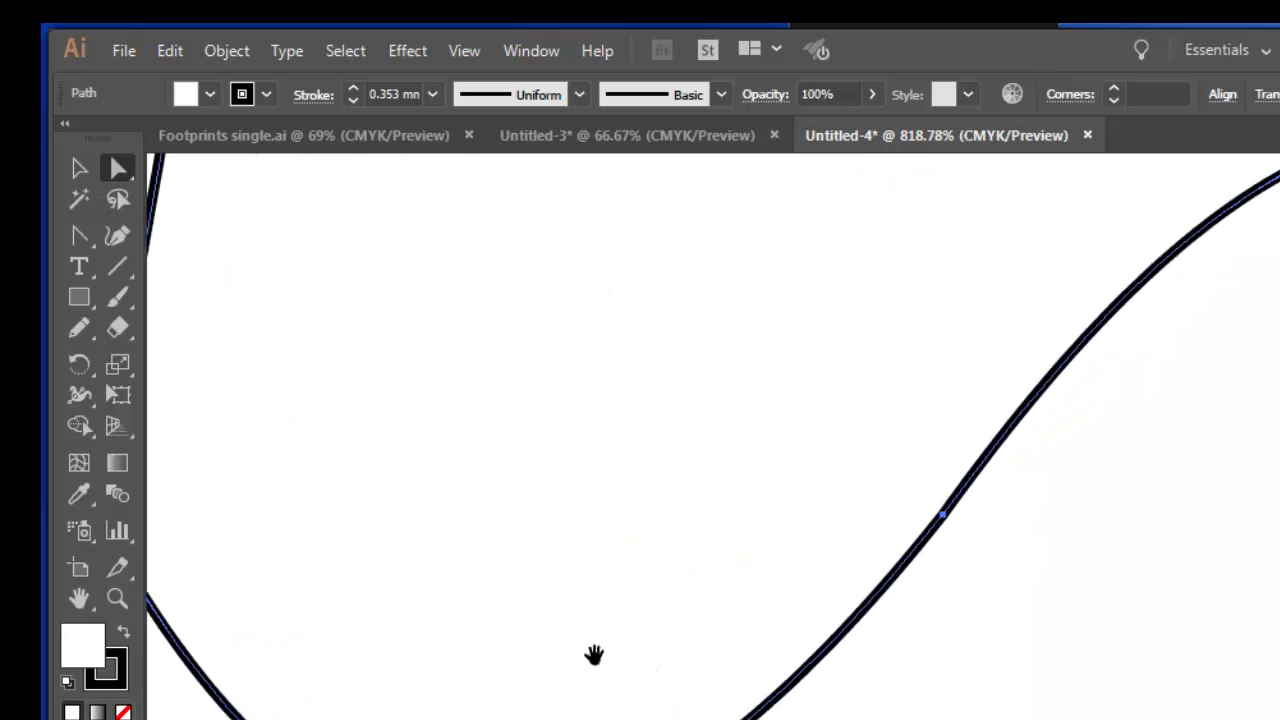
{"action": "left_click", "coordinate": [1074, 589]}
{"action": "left_click_drag", "start_coordinate": [1277, 703], "coordinate": [257, 560]}
{"action": "left_click_drag", "start_coordinate": [1148, 636], "coordinate": [657, 680]}
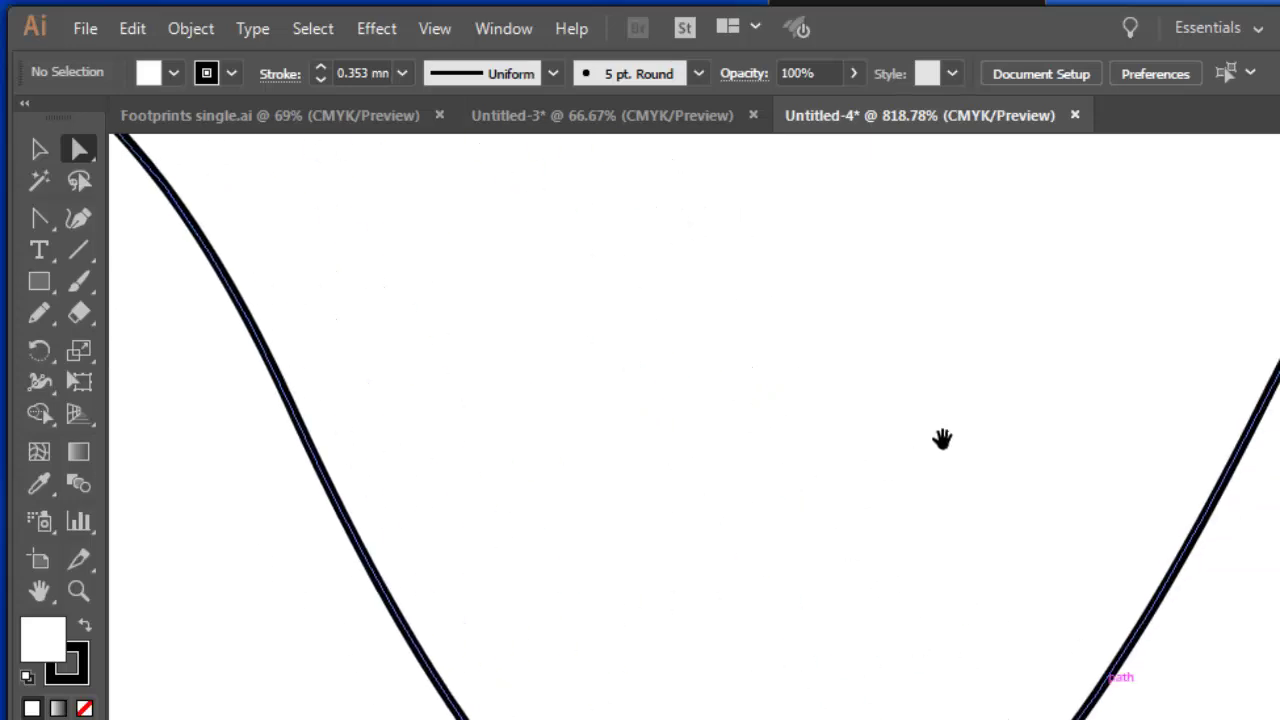
{"action": "left_click_drag", "start_coordinate": [943, 440], "coordinate": [323, 565]}
{"action": "left_click_drag", "start_coordinate": [1270, 545], "coordinate": [686, 640]}
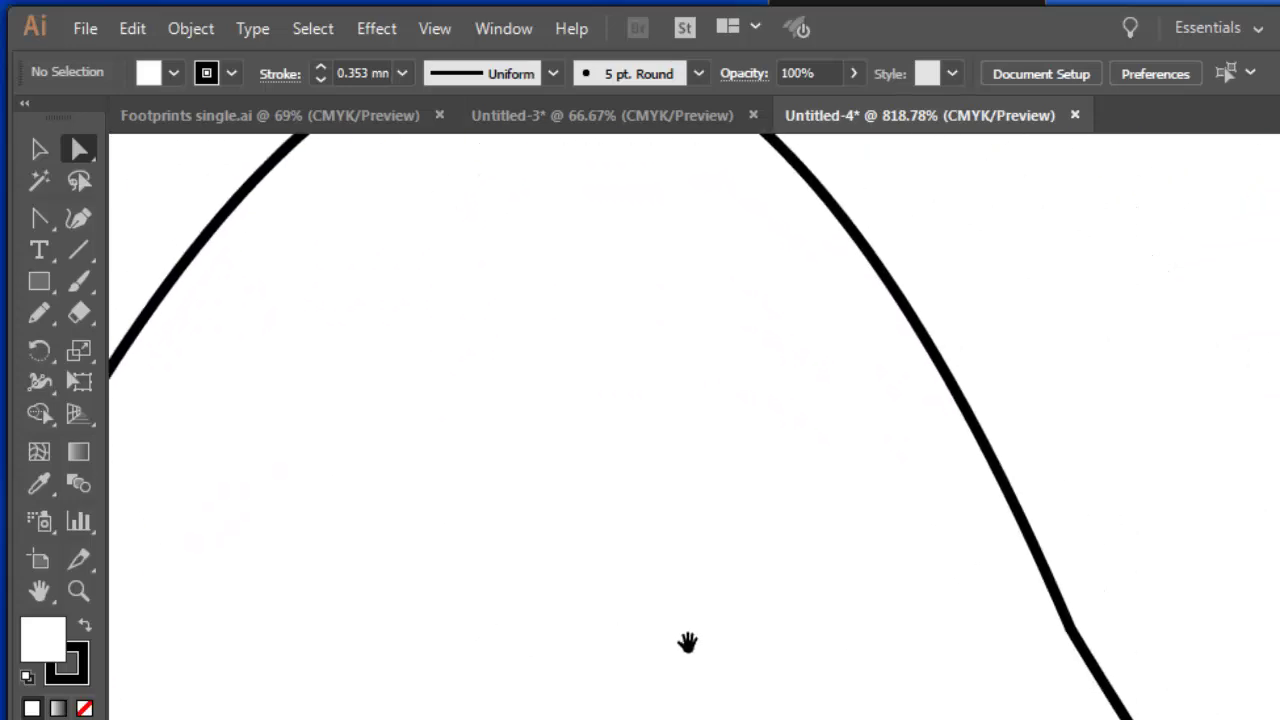
{"action": "left_click_drag", "start_coordinate": [1229, 657], "coordinate": [707, 490]}
{"action": "left_click_drag", "start_coordinate": [1209, 424], "coordinate": [928, 443]}
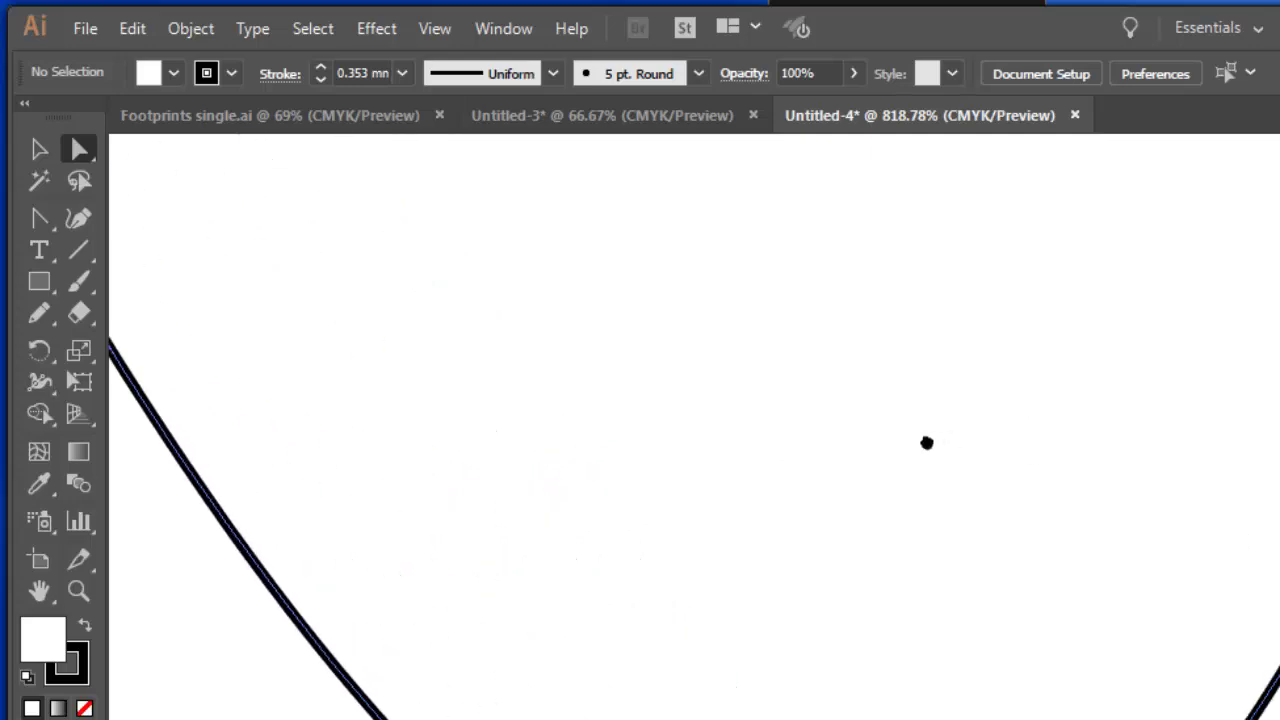
{"action": "left_click_drag", "start_coordinate": [1265, 440], "coordinate": [977, 429]}
{"action": "left_click_drag", "start_coordinate": [1068, 362], "coordinate": [945, 486]}
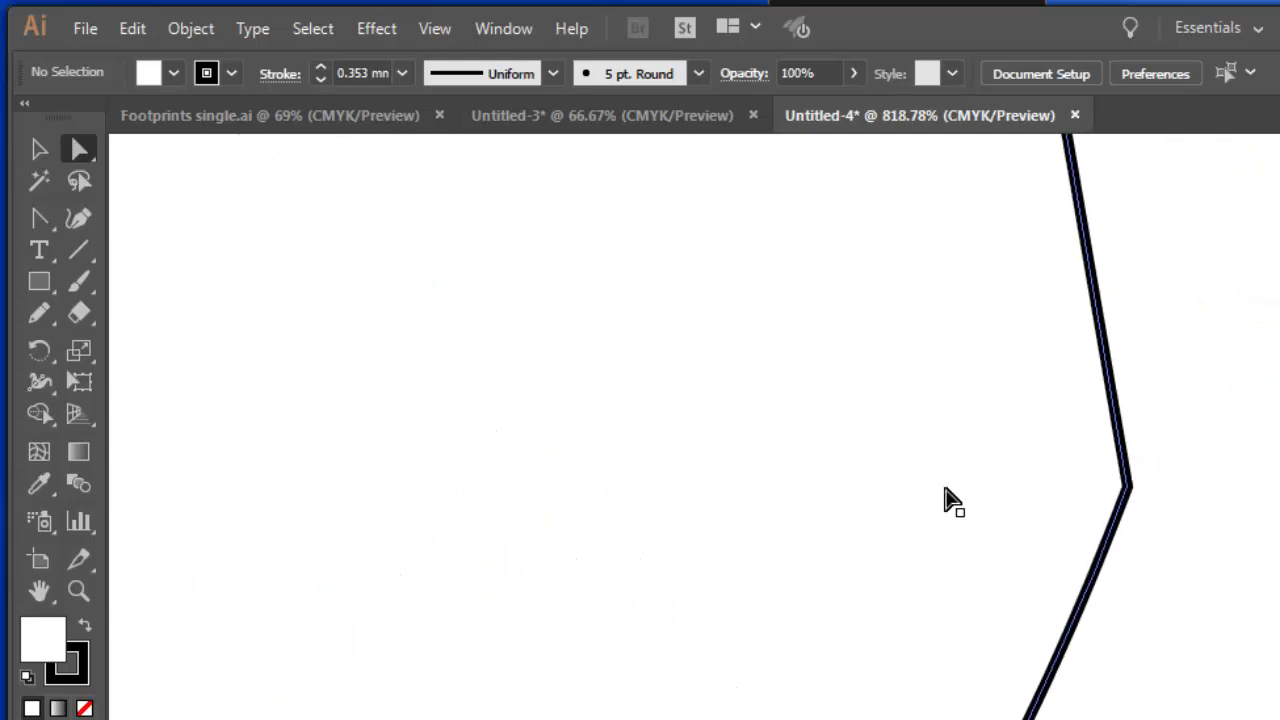
Step: Round the lower-right corner anchor to a 27.74 pt radius
{"action": "left_click", "coordinate": [1130, 488]}
{"action": "left_click", "coordinate": [1127, 489]}
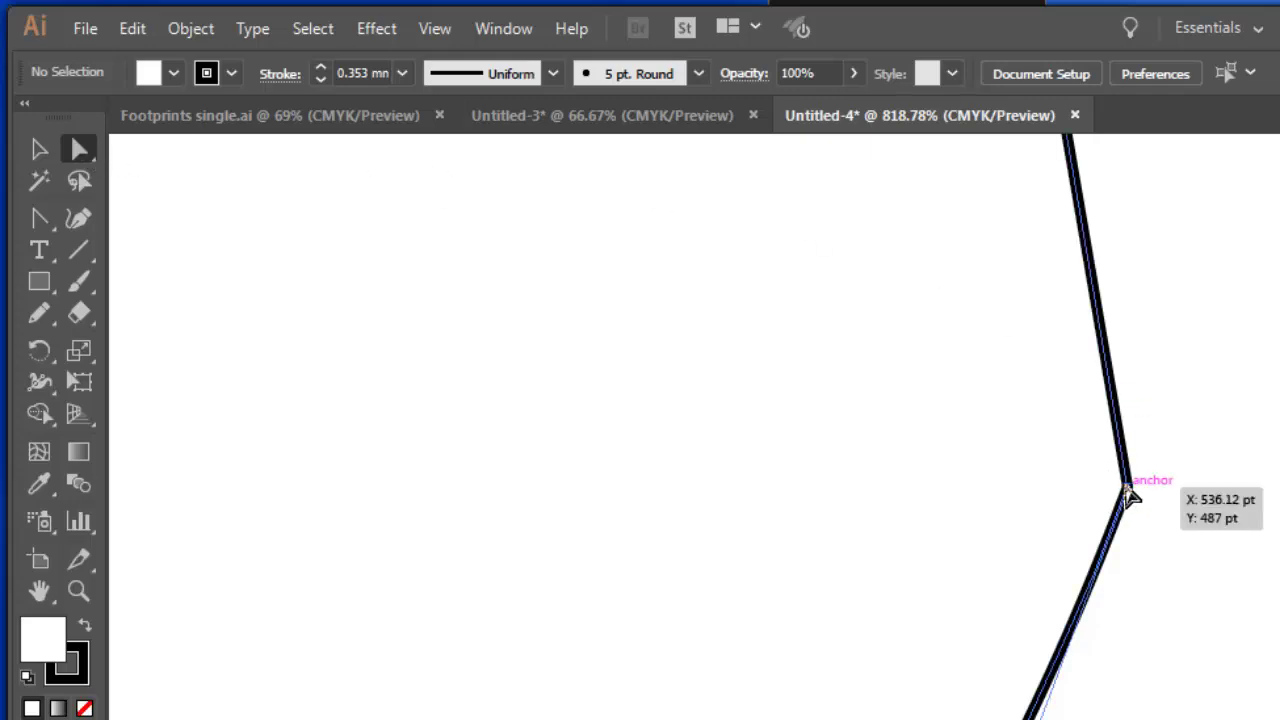
{"action": "left_click", "coordinate": [1127, 490]}
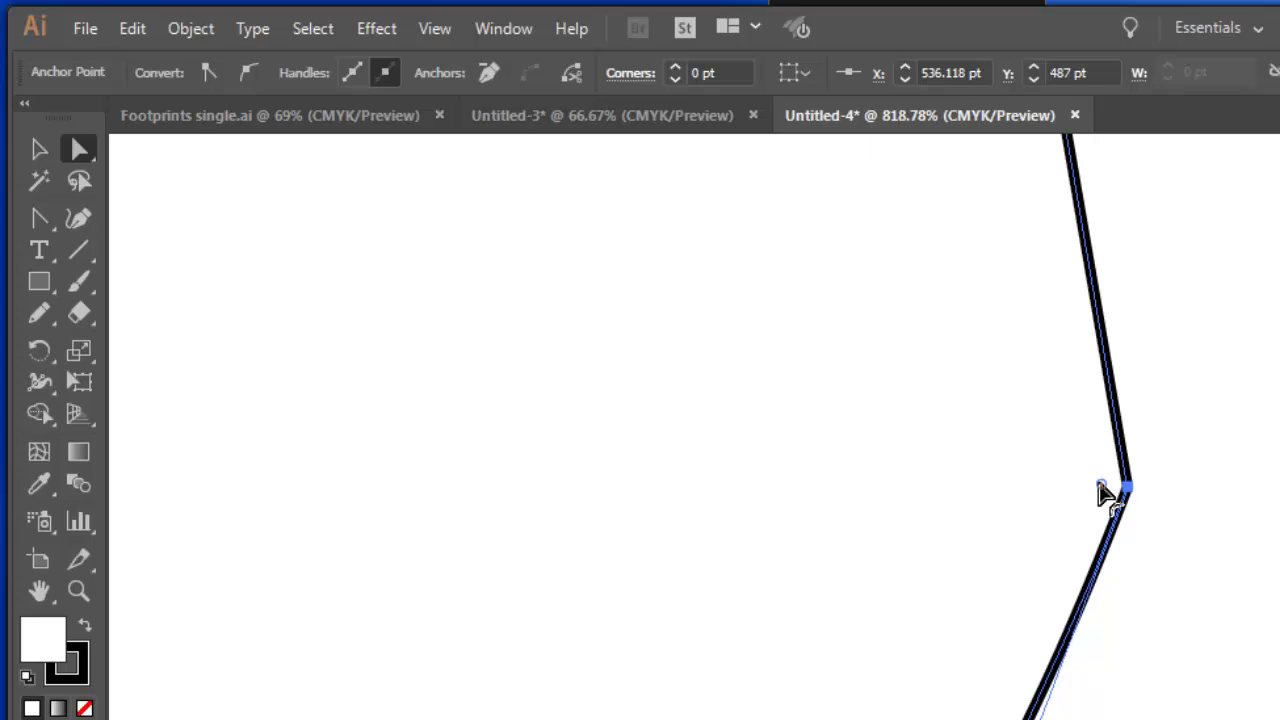
{"action": "left_click_drag", "start_coordinate": [1100, 491], "coordinate": [813, 503]}
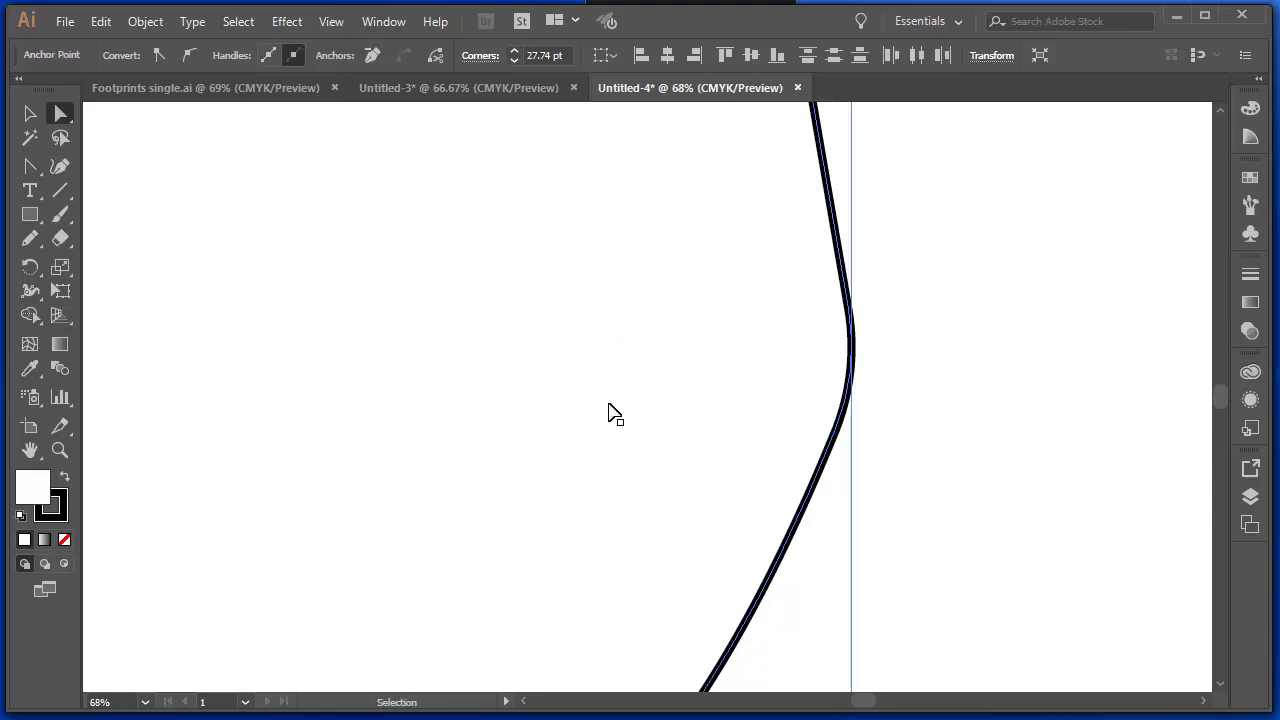
Step: Fit the whole ghost in view and bring up the shape tools flyout
{"action": "key", "text": "ctrl+0"}
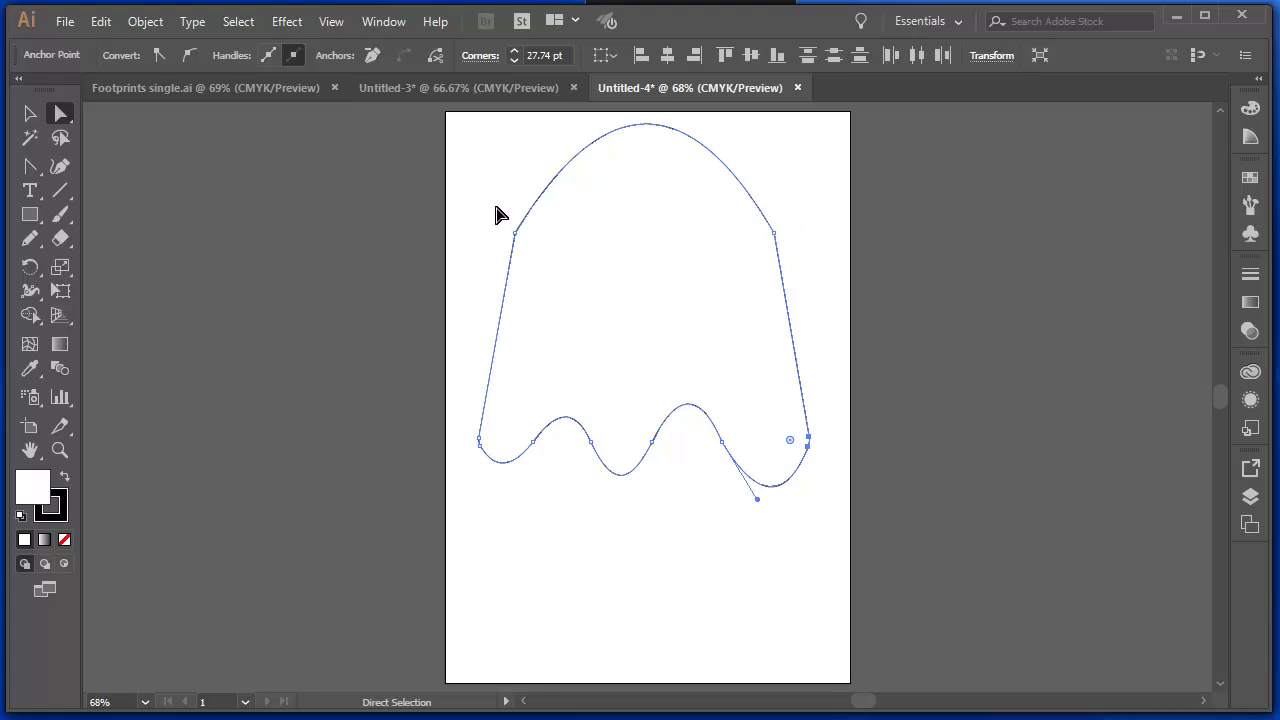
{"action": "left_click", "coordinate": [33, 218]}
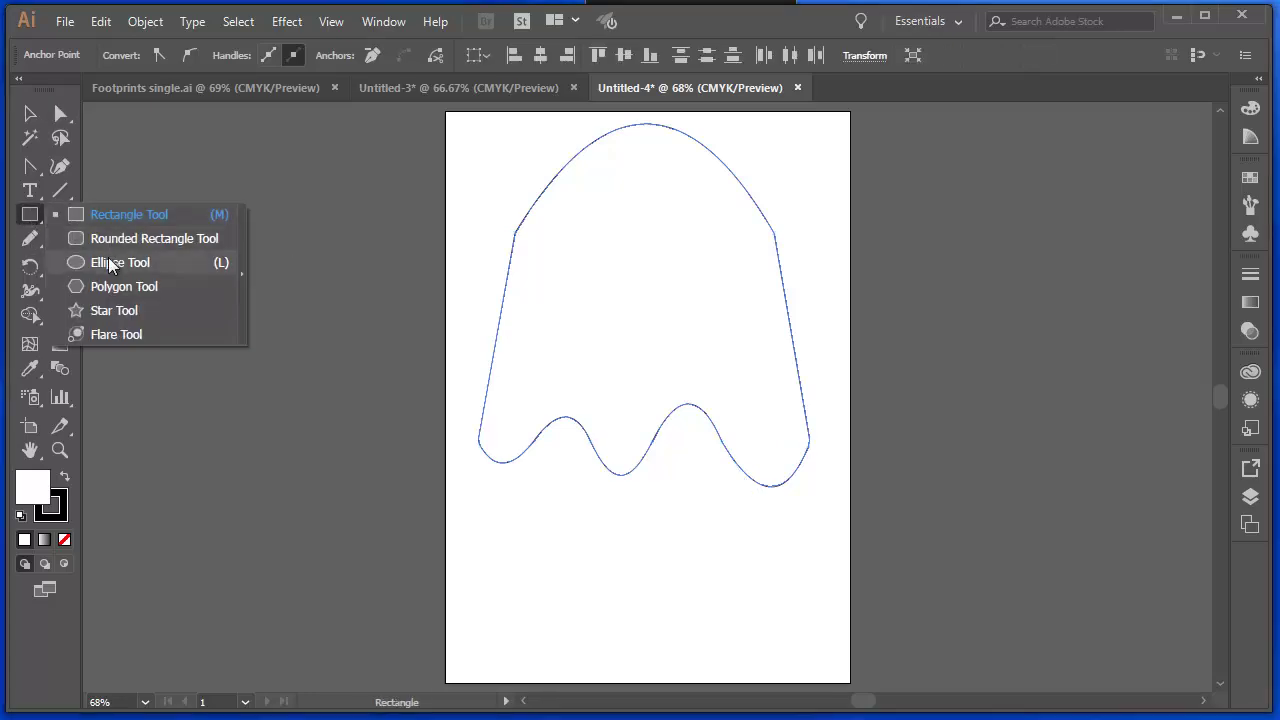
Step: Draw two small upright ellipses side by side as eyes in the ghost's domed head
{"action": "left_click", "coordinate": [110, 263]}
{"action": "left_click_drag", "start_coordinate": [577, 191], "coordinate": [604, 252]}
{"action": "left_click_drag", "start_coordinate": [657, 191], "coordinate": [691, 252]}
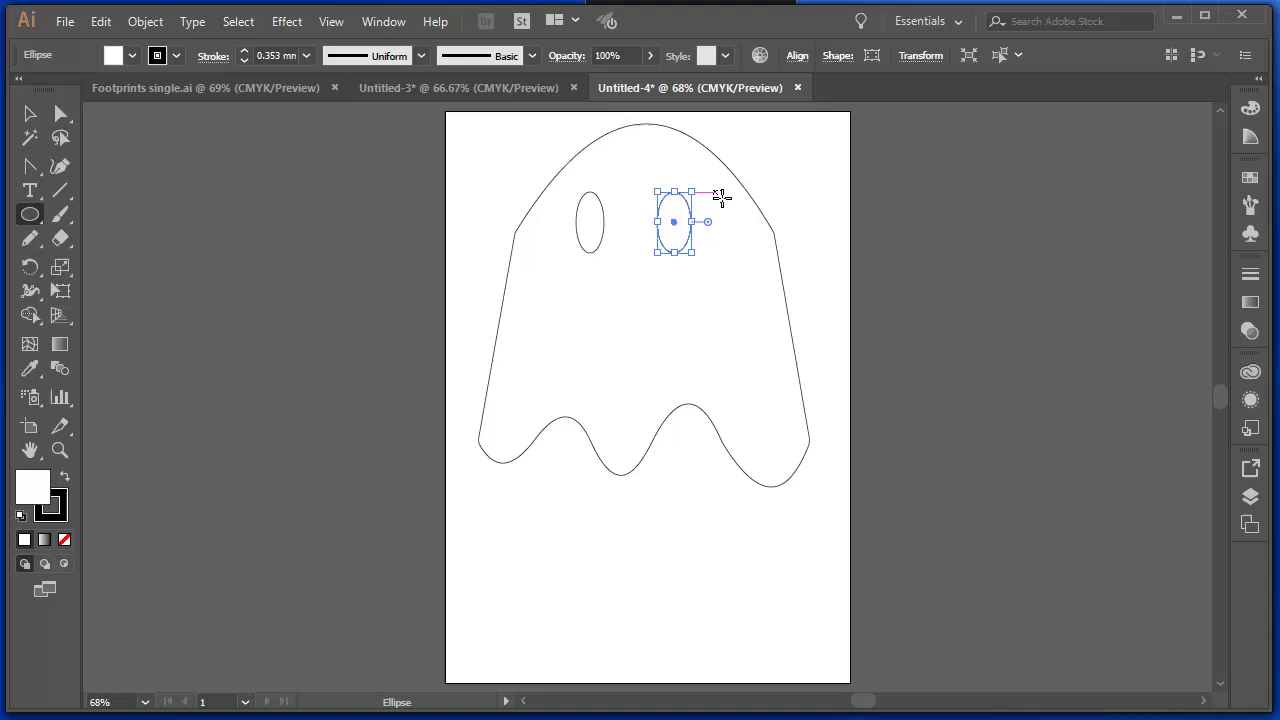
{"action": "left_click", "coordinate": [31, 172]}
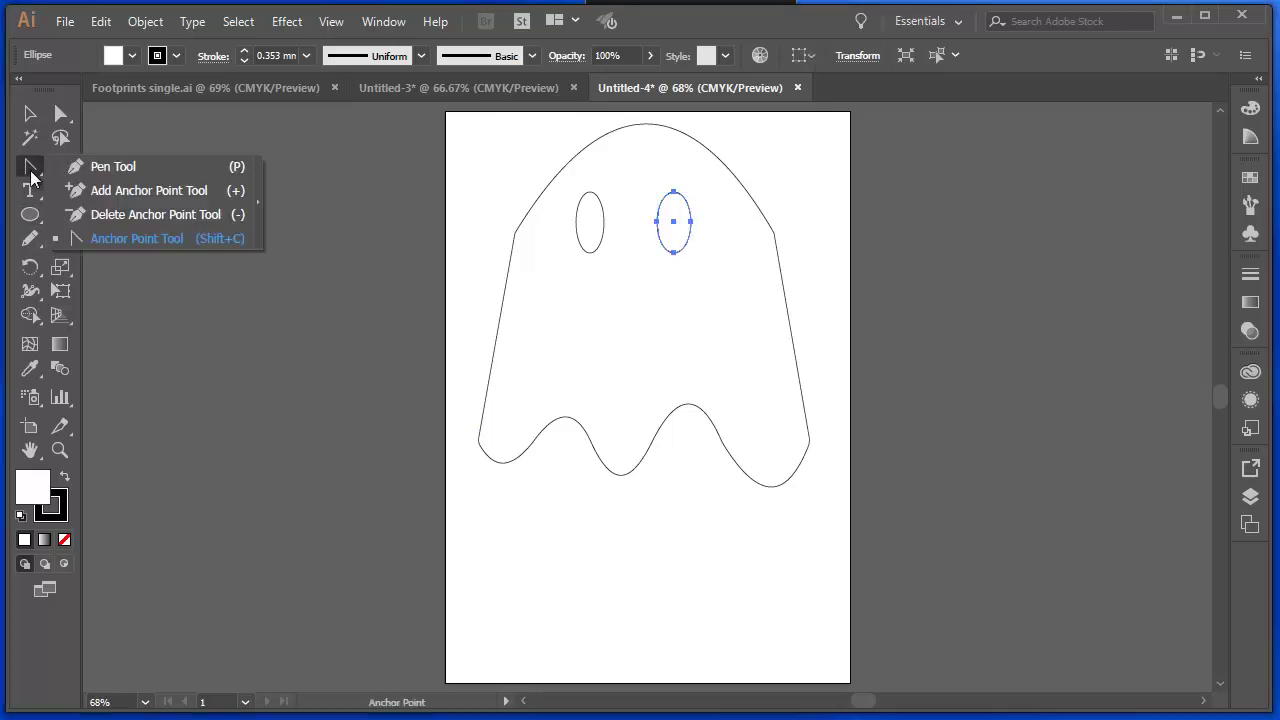